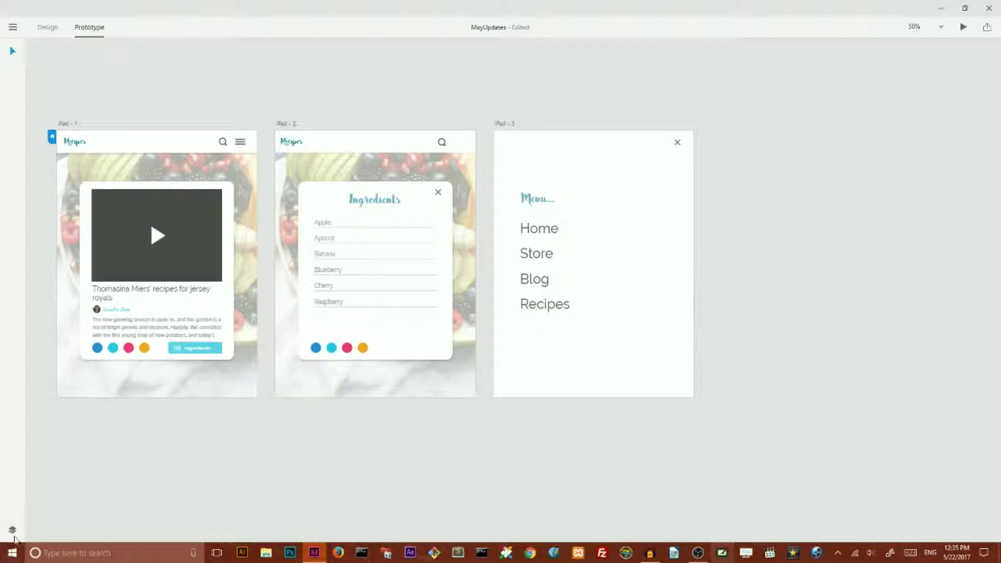
Switch to Design mode and select all three iPad artboards.
key(ctrl+y)
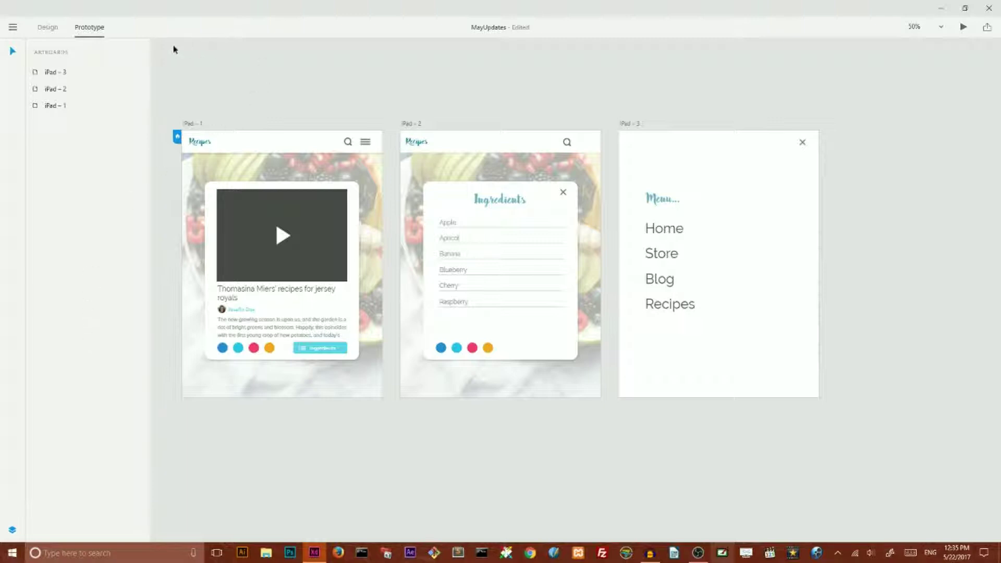
click(48, 27)
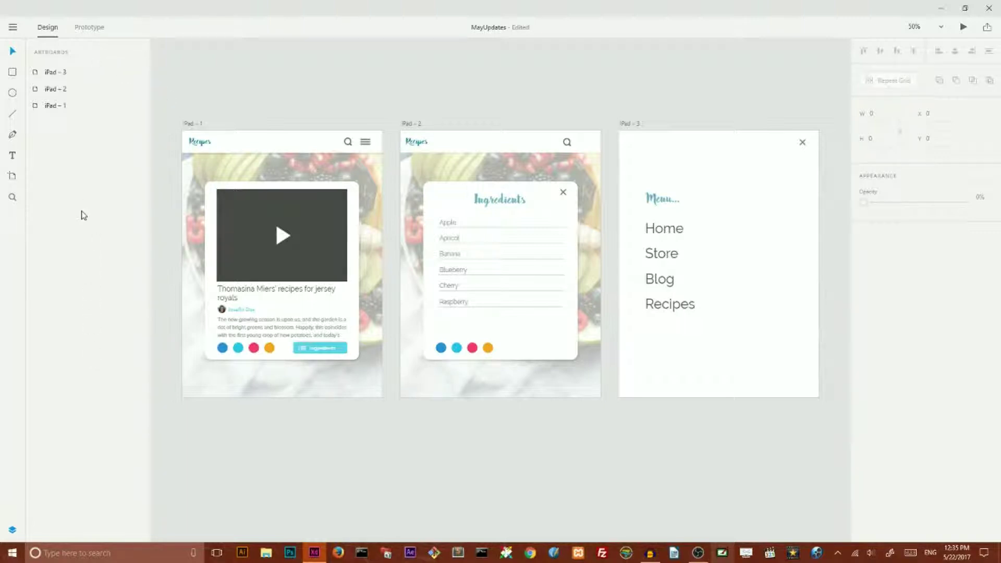
click(62, 106)
shift+click(62, 73)
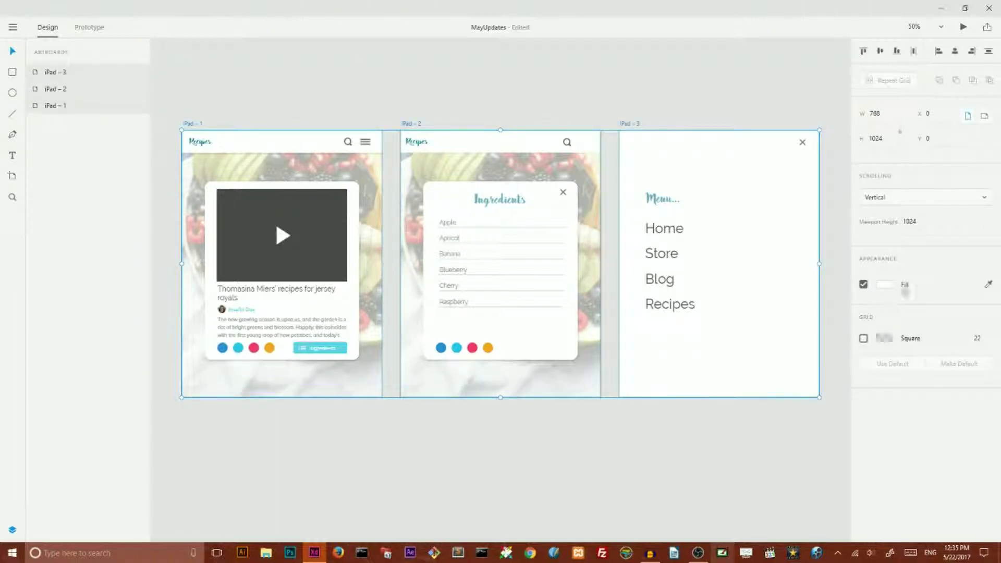
Try the square grid and landscape, leaving grid off, vertical scrolling and portrait.
click(864, 337)
click(864, 337)
click(900, 198)
click(933, 174)
click(984, 116)
click(968, 115)
click(264, 71)
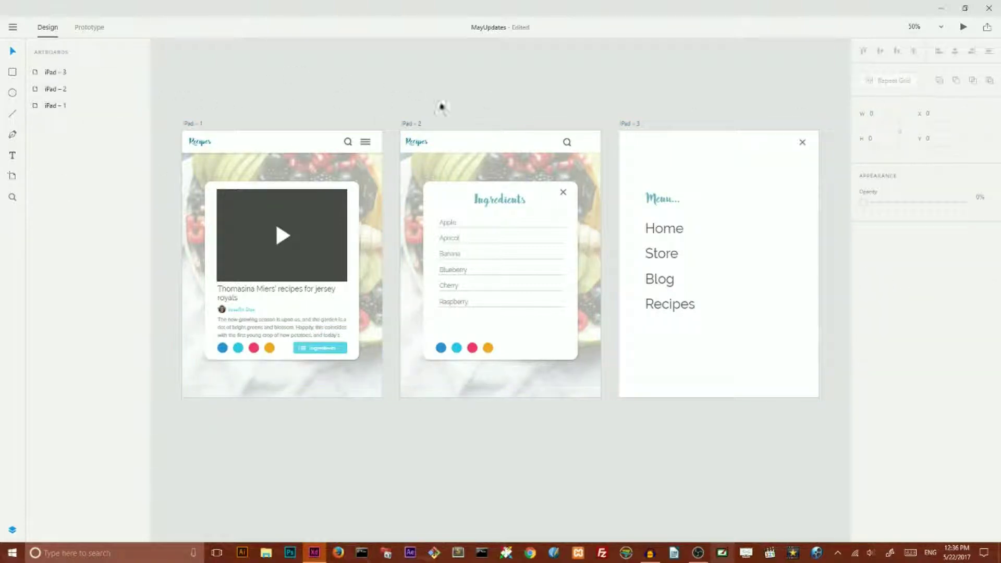
click(548, 212)
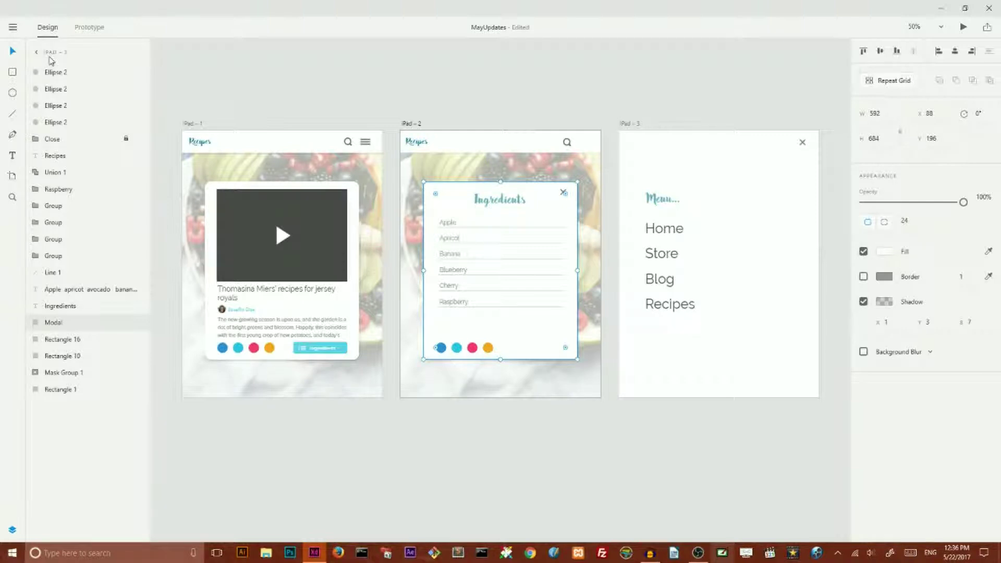
Delete and restore the Modal layer, then lock and unlock it.
key(BackSpace)
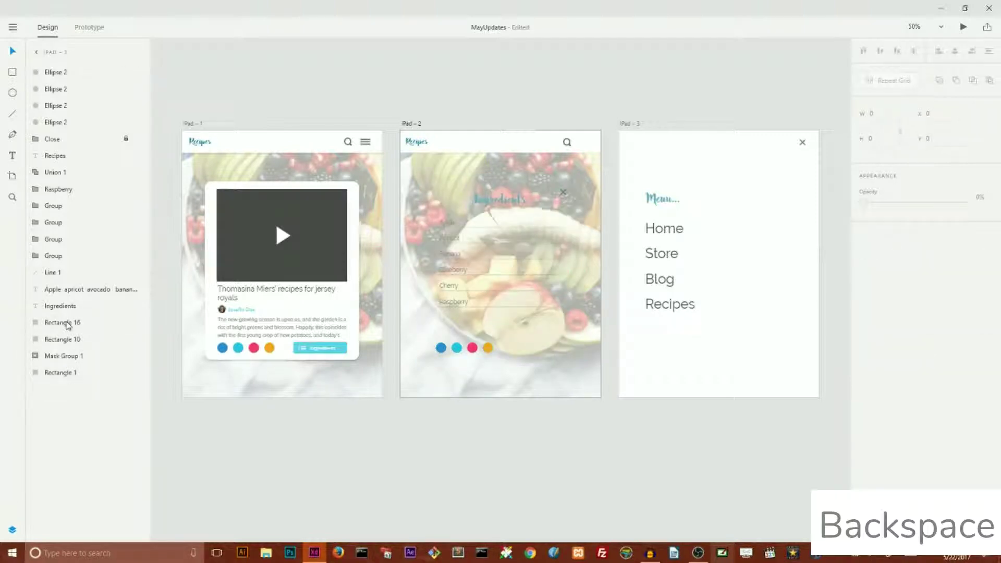
key(ctrl+z)
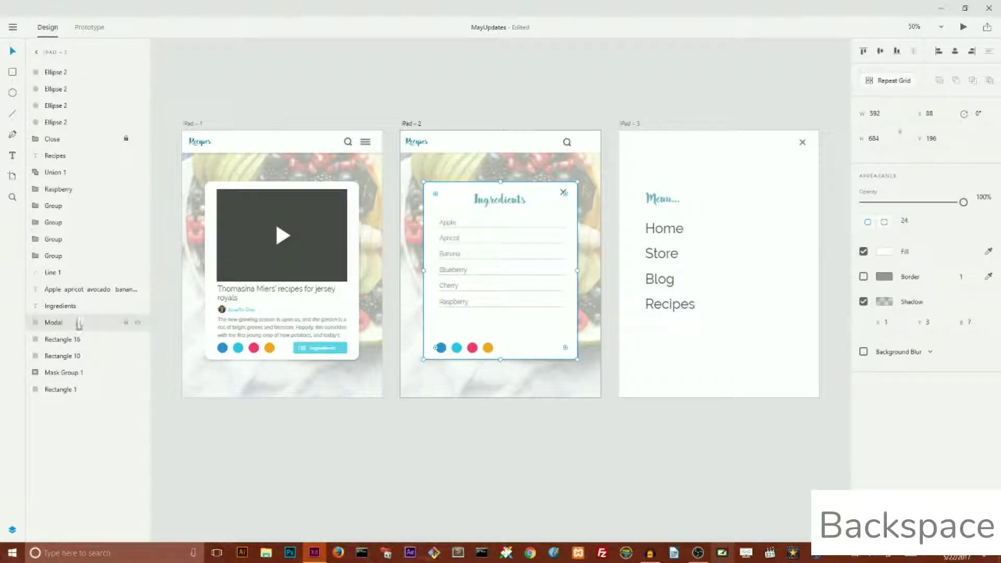
click(126, 323)
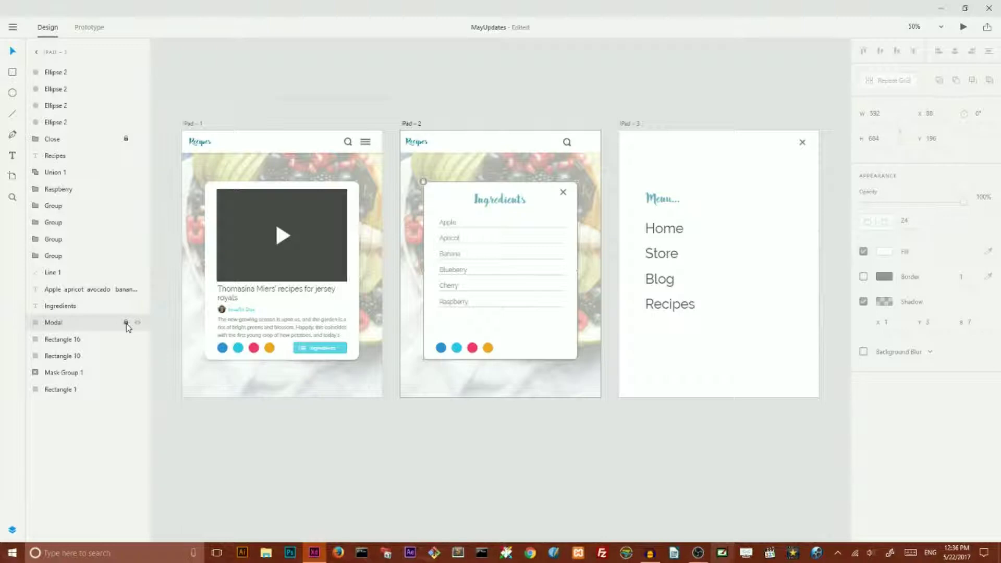
key(super+plus)
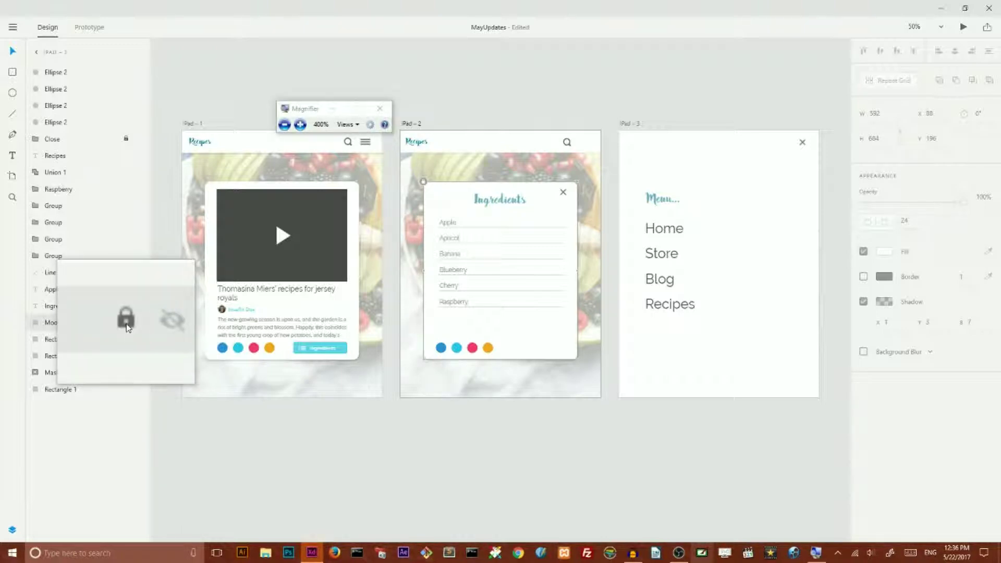
key(super+Escape)
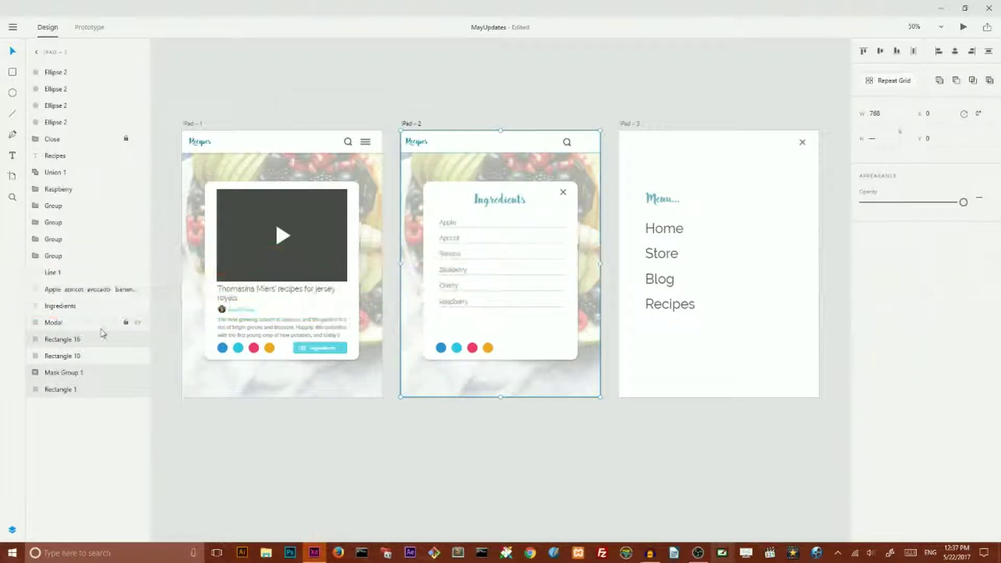
click(124, 322)
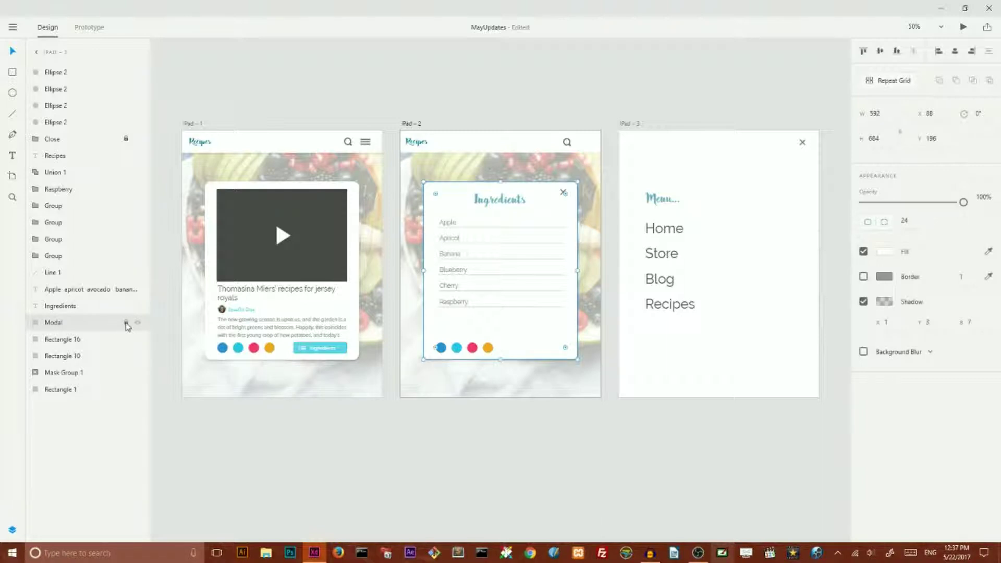
Delete and restore the layers from Ellipse 2 to Modal, then lock and unlock Ellipse 2.
shift+click(114, 105)
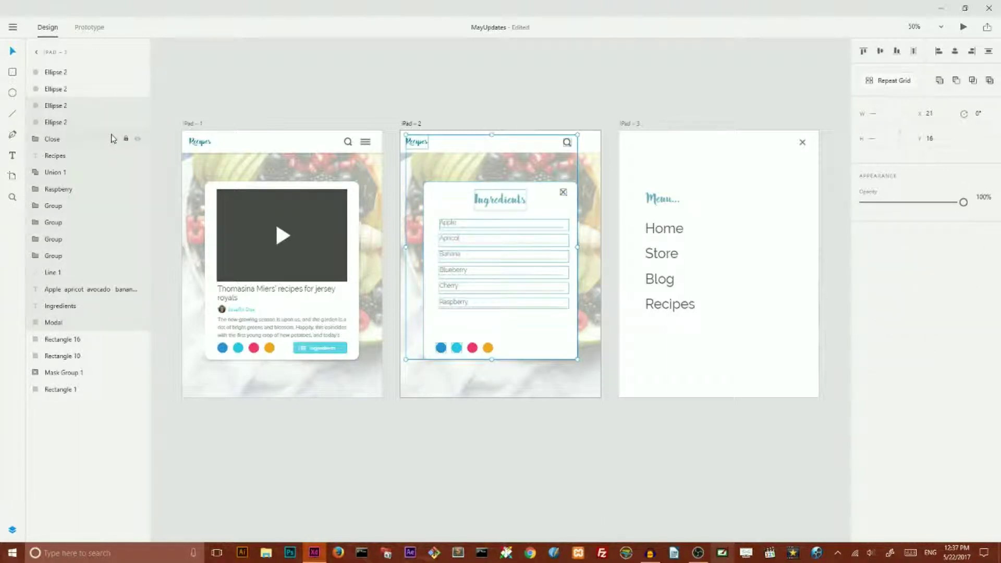
key(Delete)
key(ctrl+z)
click(128, 105)
click(127, 105)
Group the selected modal layers into Group 5, then ungroup them again.
key(ctrl+g)
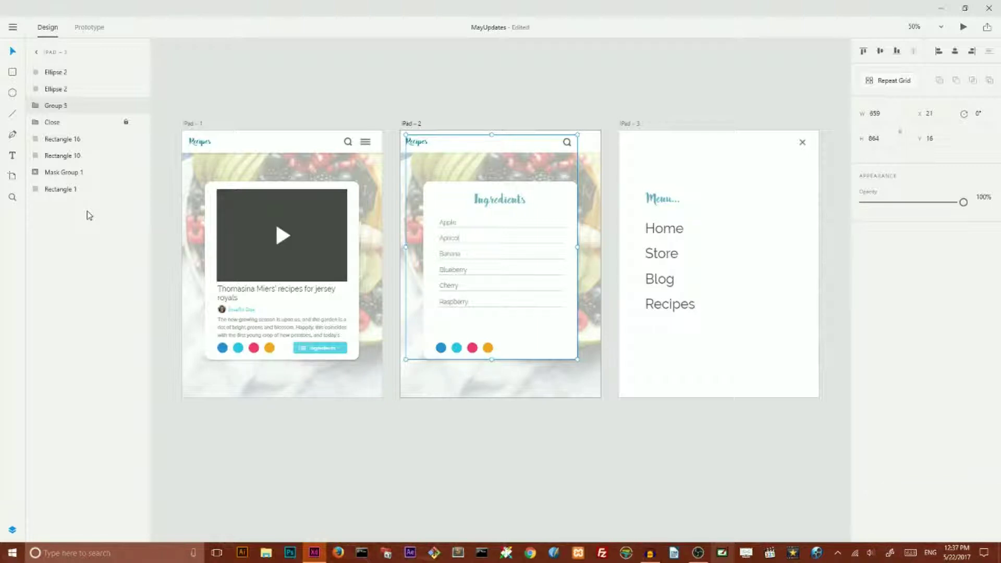
key(ctrl+shift+g)
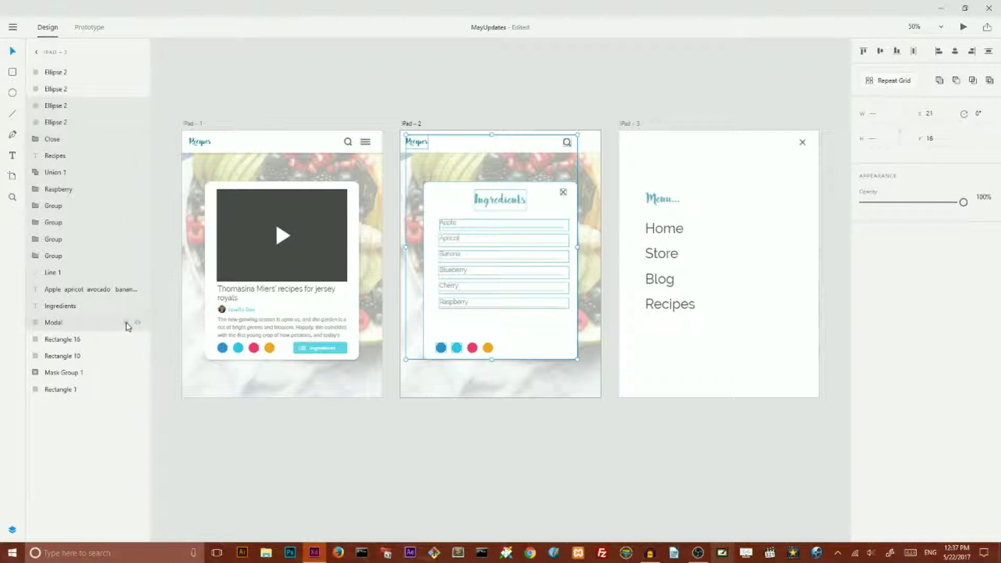
click(105, 325)
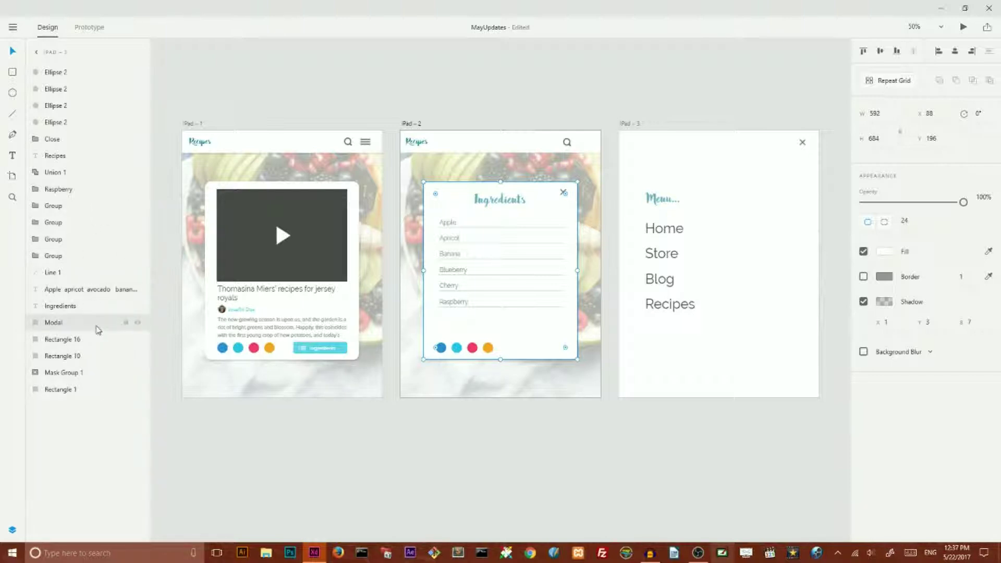
Move the Modal layer through the stacking order, back, front and beneath Ingredients.
key(ctrl+bracketleft)
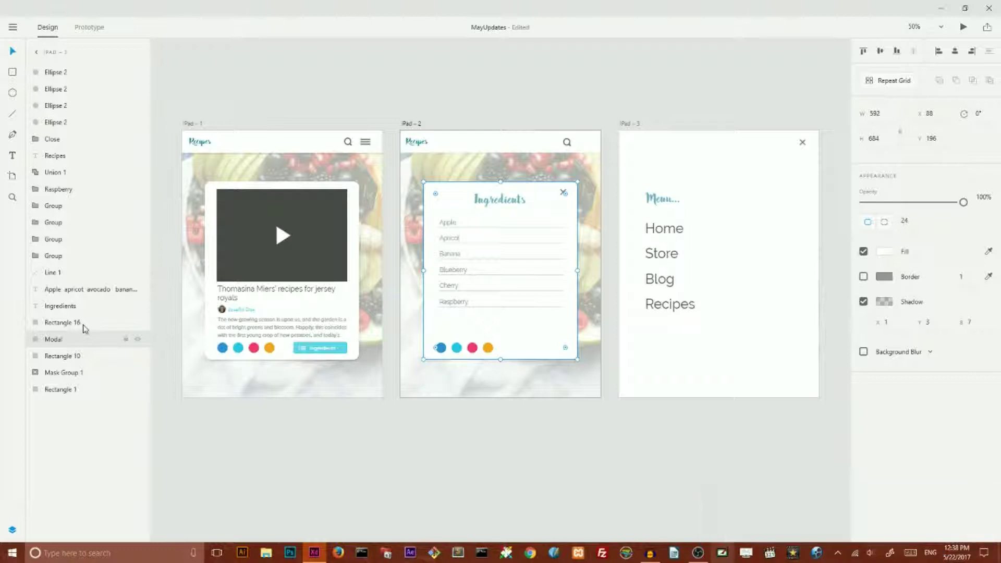
key(ctrl+bracketright)
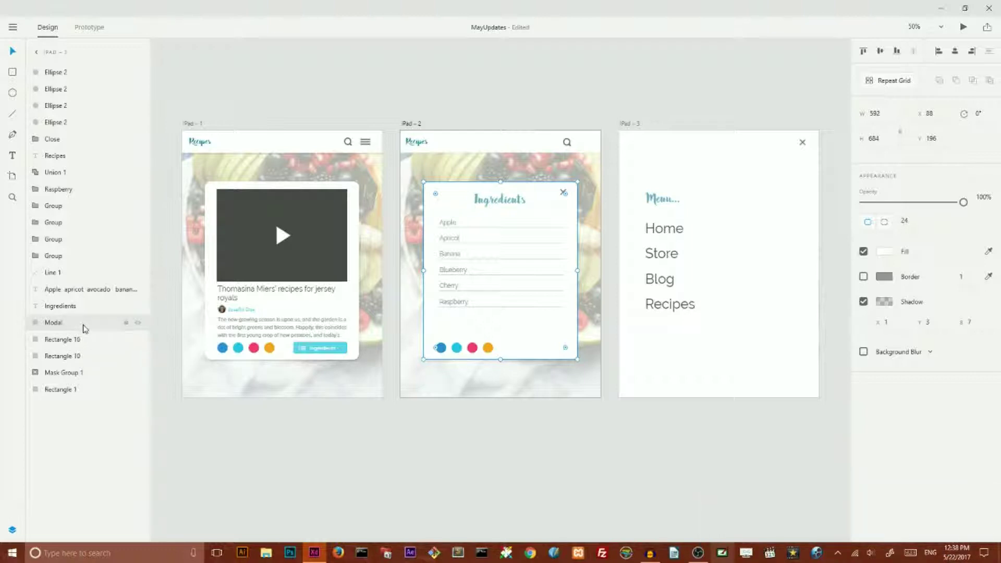
key(ctrl+bracketright)
key(ctrl+bracketright)
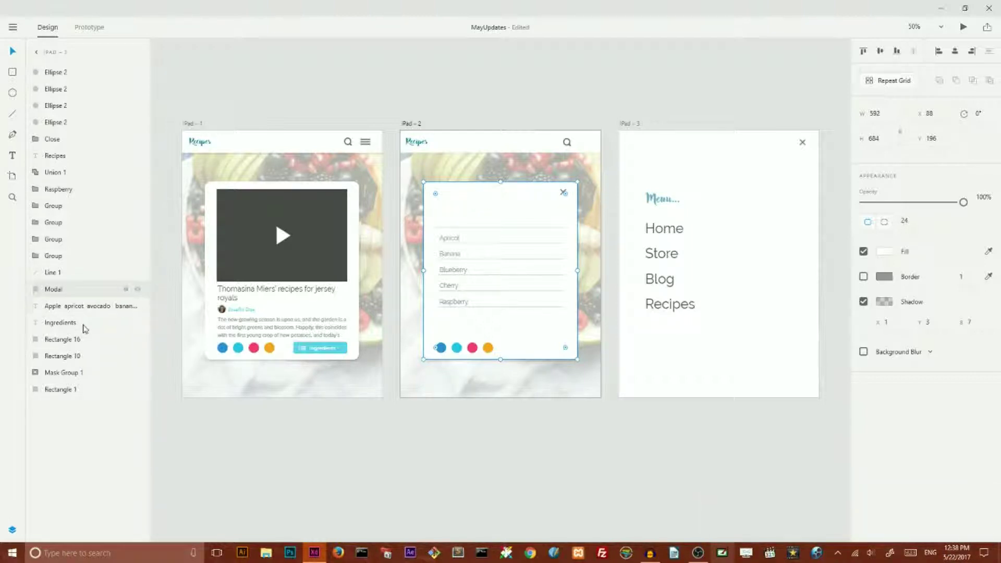
key(ctrl+bracketleft)
key(ctrl+bracketleft)
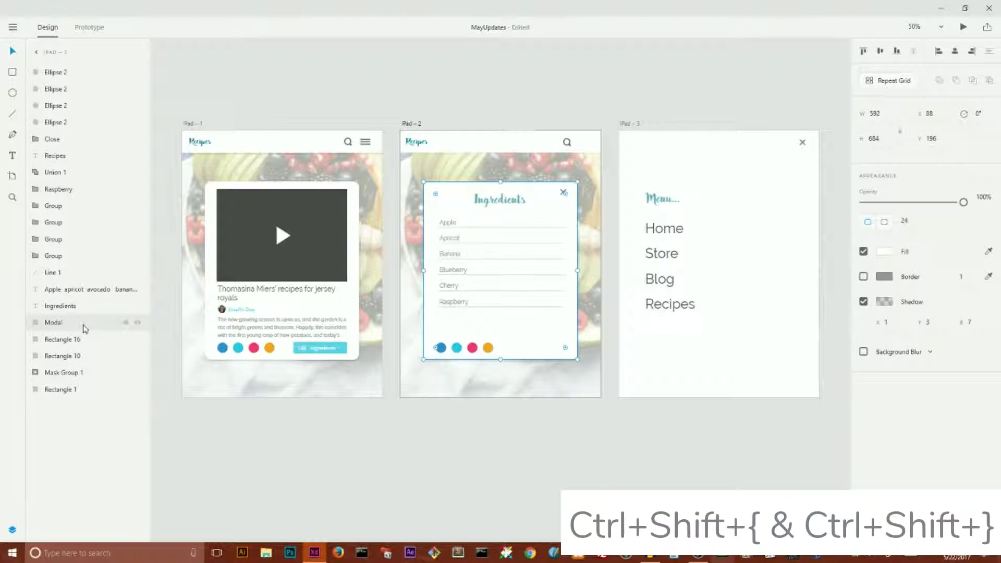
key(ctrl+shift+bracketleft)
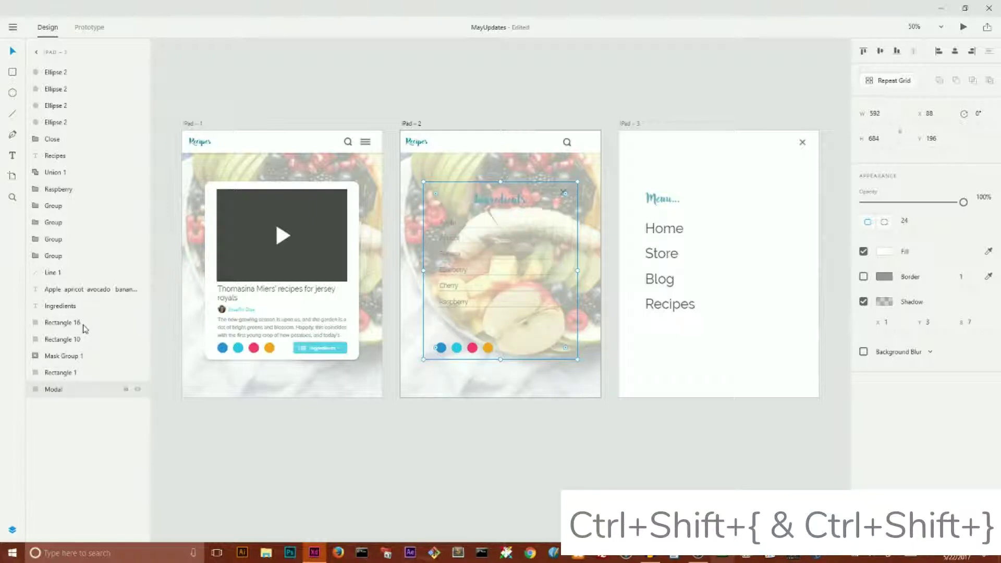
key(ctrl+shift+bracketright)
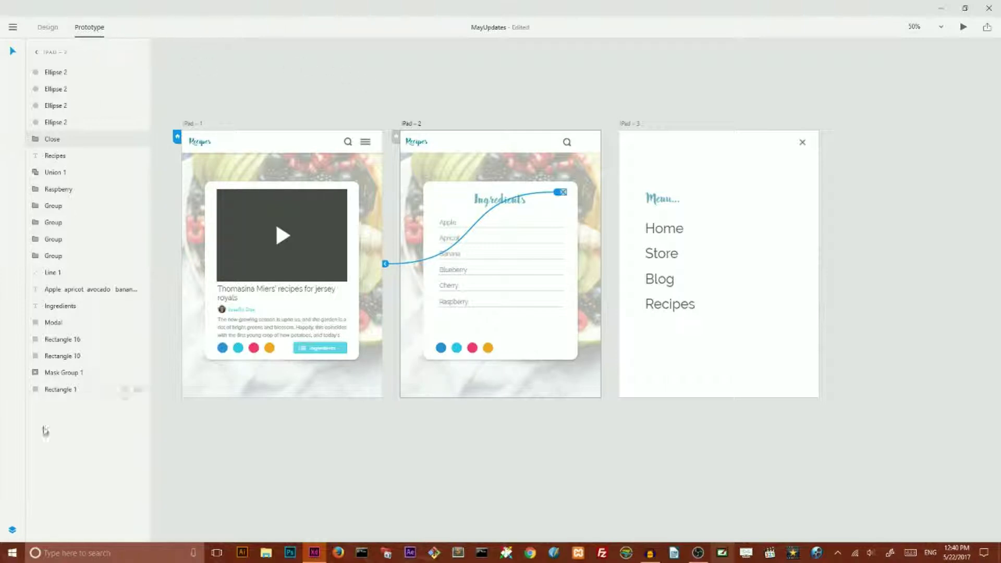
Copy iPad – 1's linked menu icon and paste it into the iPad – 2 header.
click(12, 530)
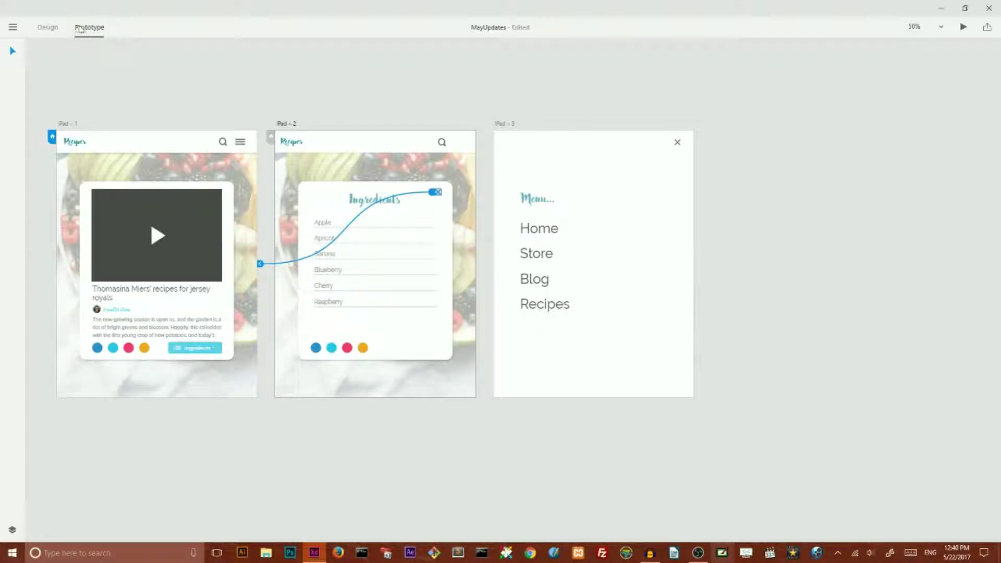
click(240, 143)
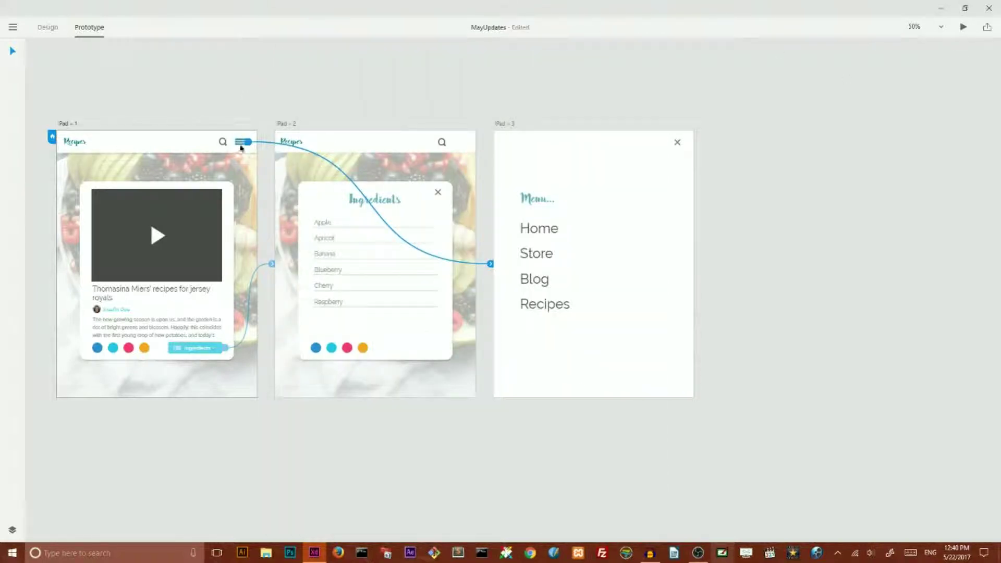
right_click(241, 143)
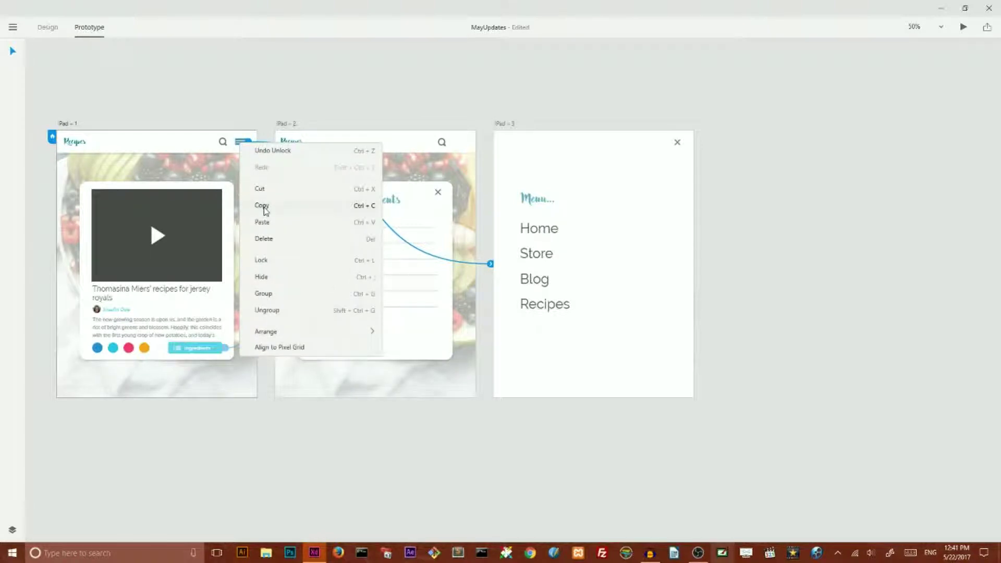
click(263, 205)
right_click(465, 141)
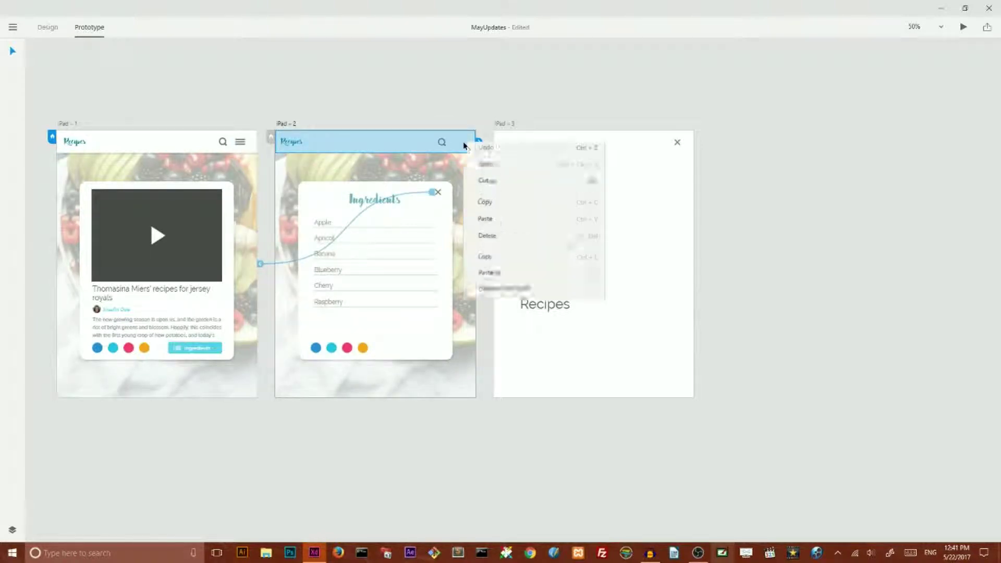
click(486, 222)
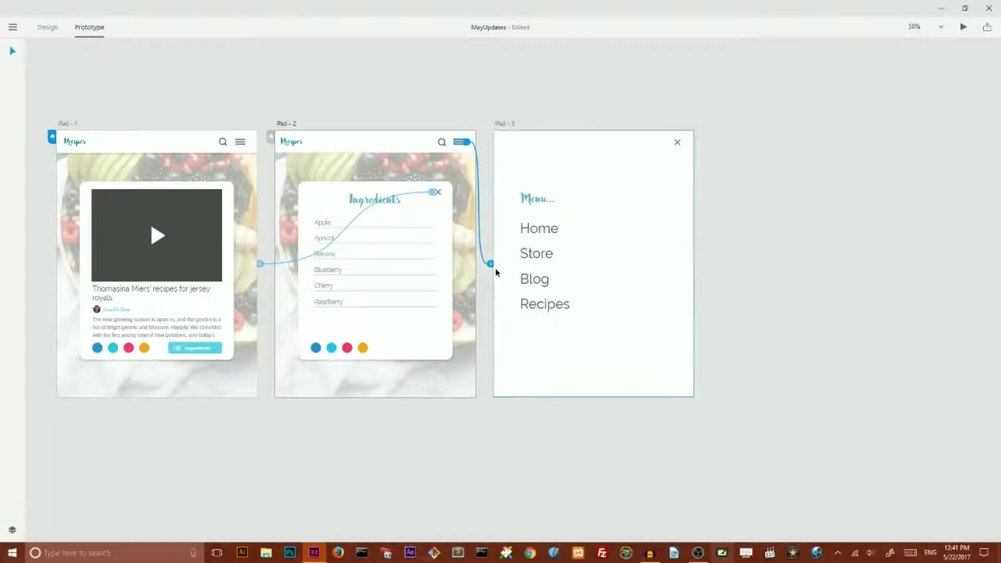
Preview the prototype, testing the Menu open/close and Ingredients links, then close the preview.
click(964, 27)
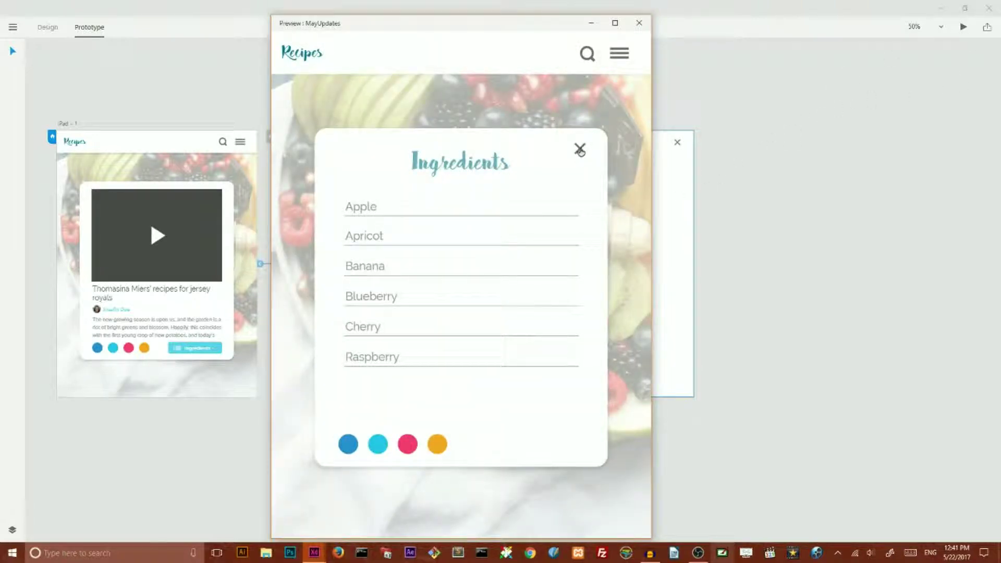
click(621, 56)
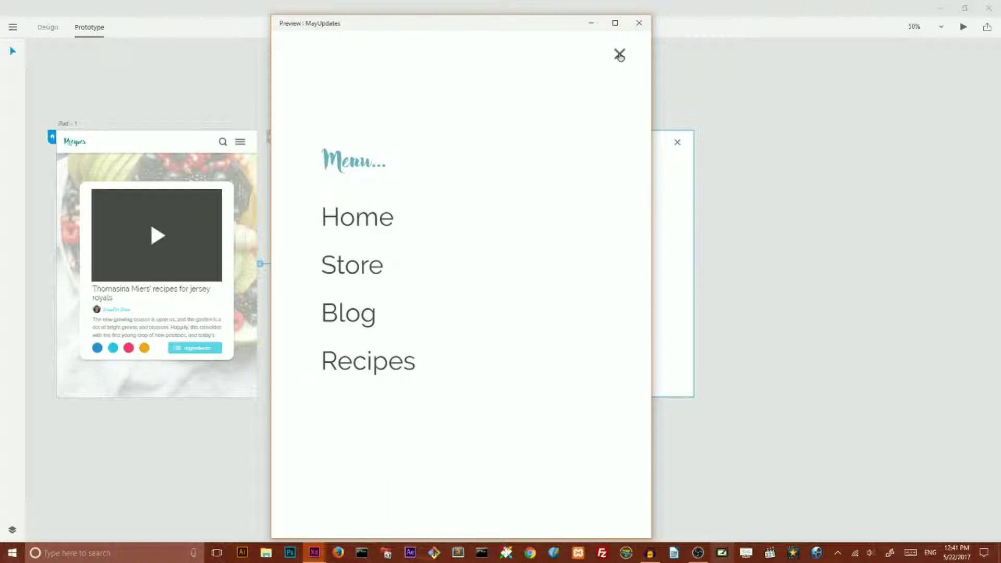
click(620, 55)
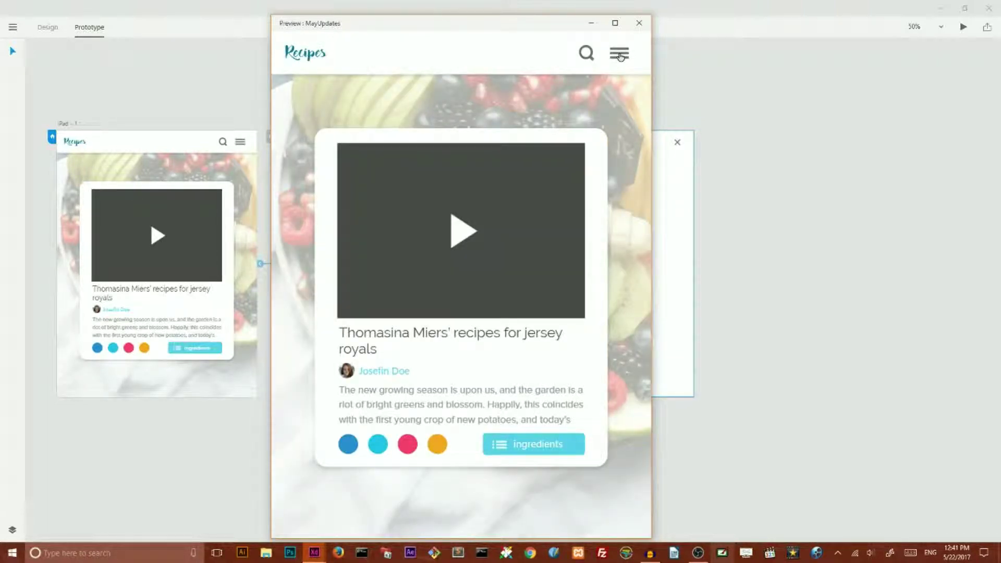
click(619, 57)
click(619, 56)
click(540, 452)
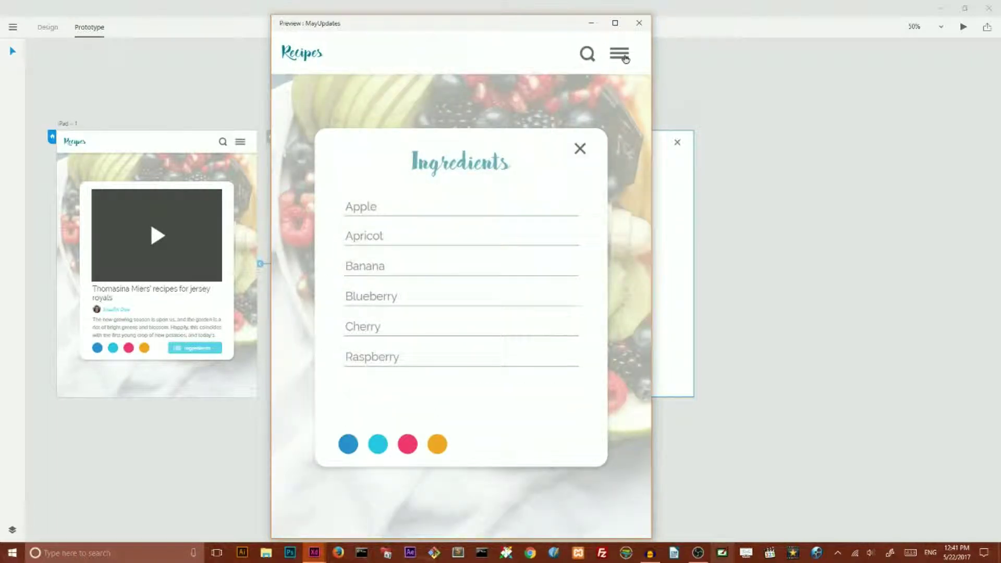
click(625, 58)
click(639, 23)
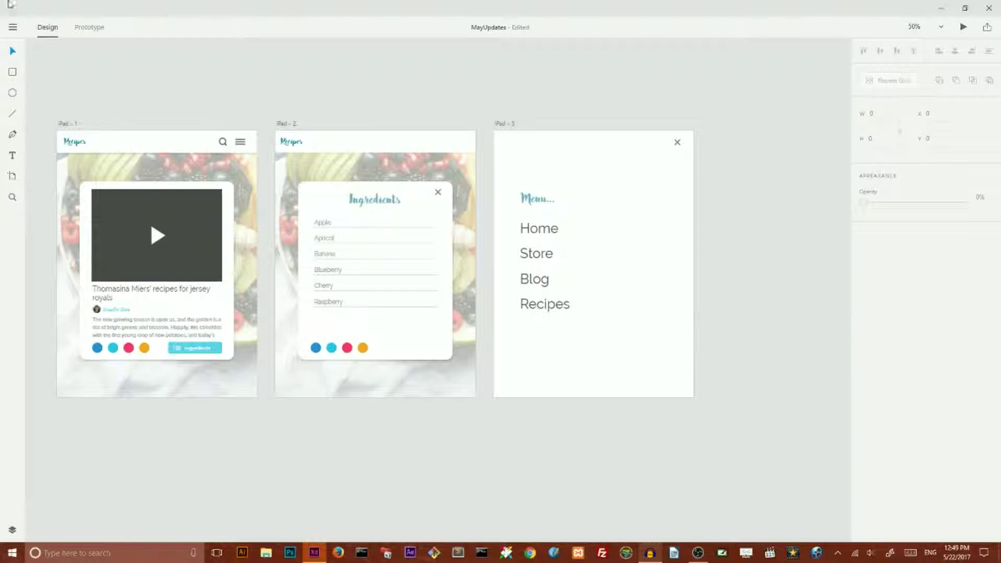
Share the prototype online, copy its link, and test the Menu screen in the browser.
click(12, 27)
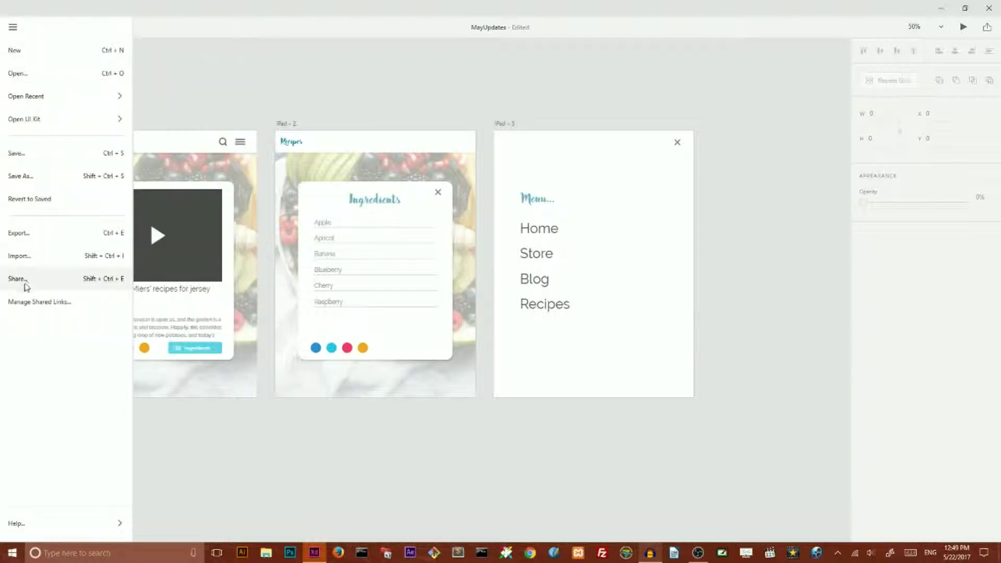
key(Escape)
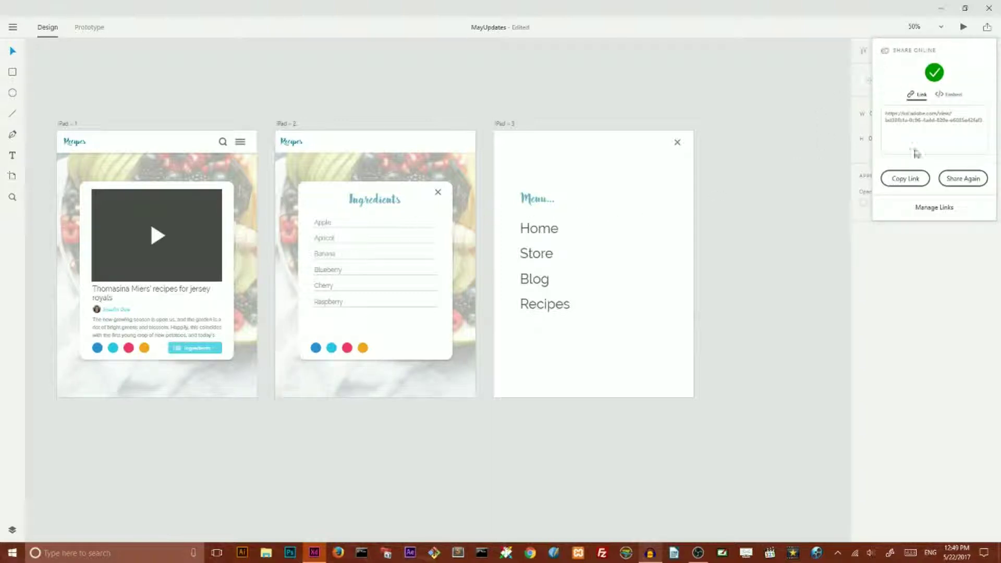
click(914, 176)
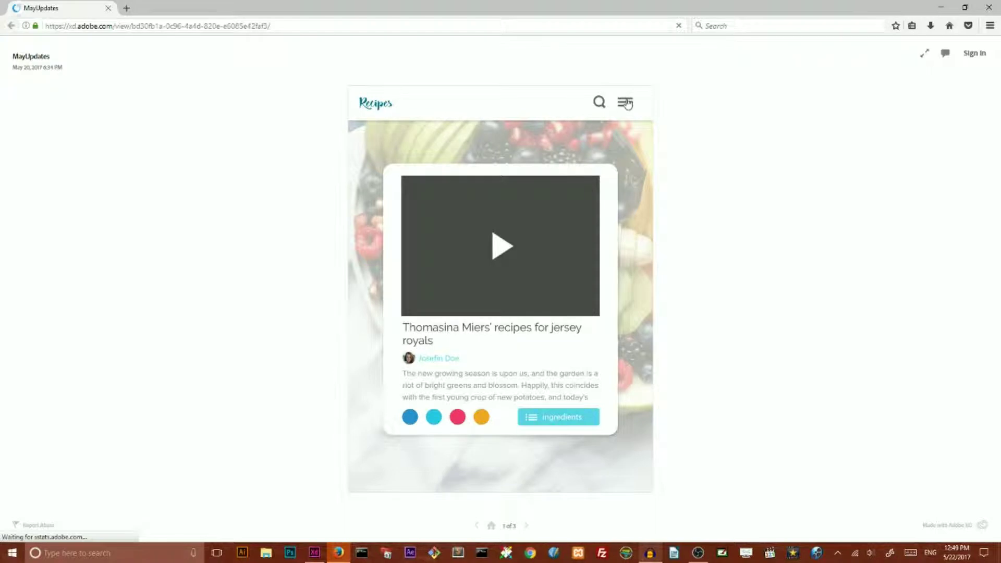
click(626, 103)
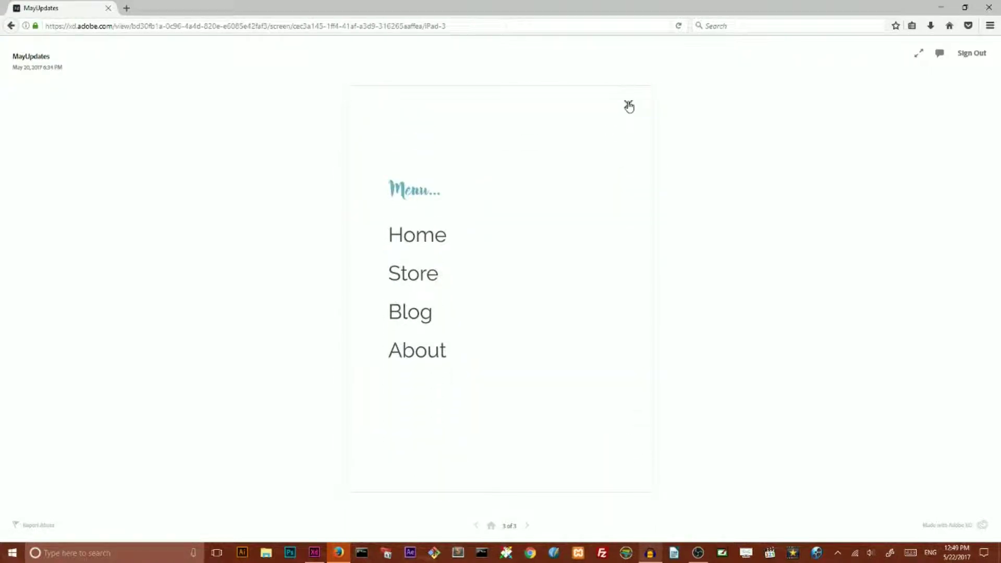
click(629, 105)
Copy iPad – 1's menu icon into iPad – 2's header in Prototype mode, then return to Design.
click(939, 8)
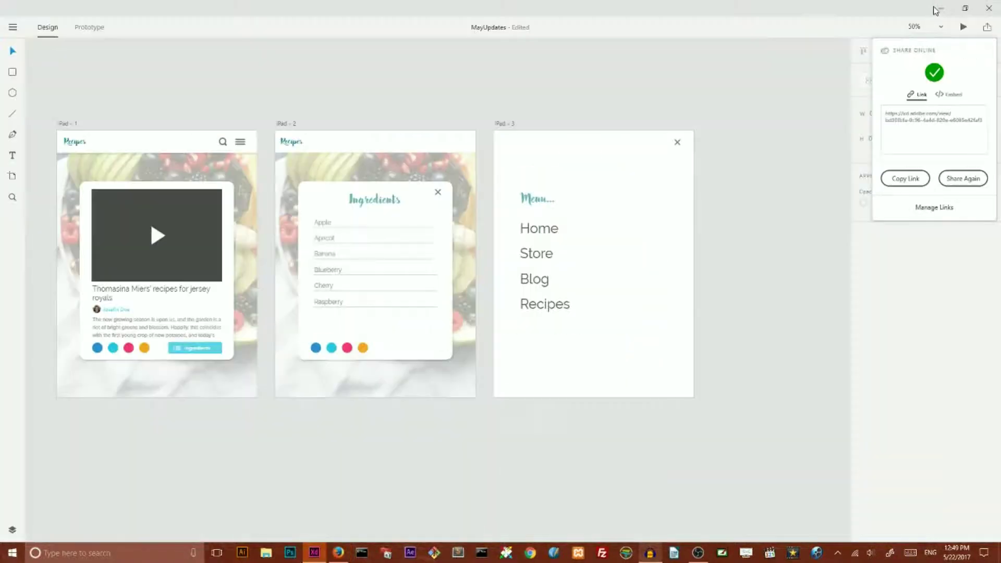
click(240, 142)
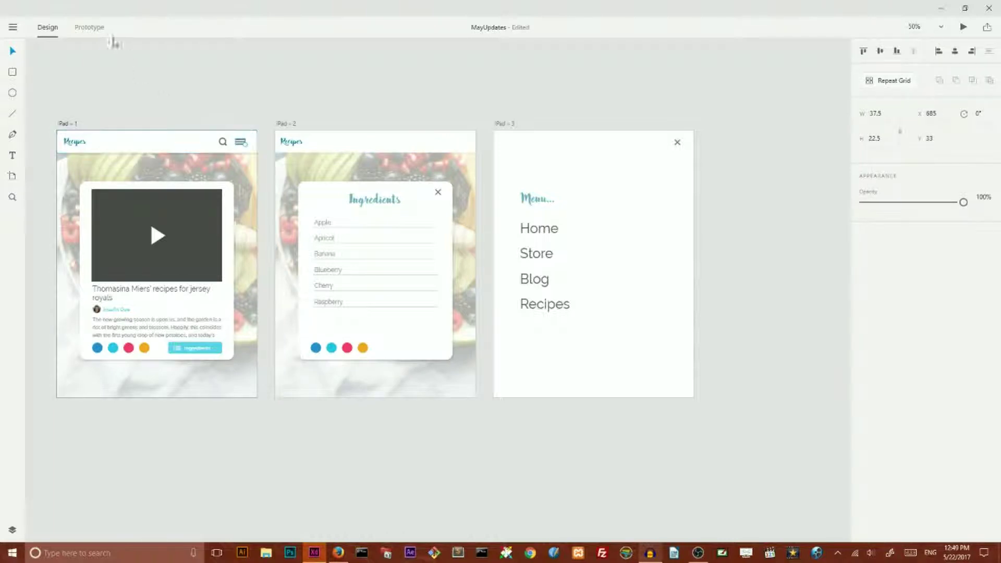
click(94, 30)
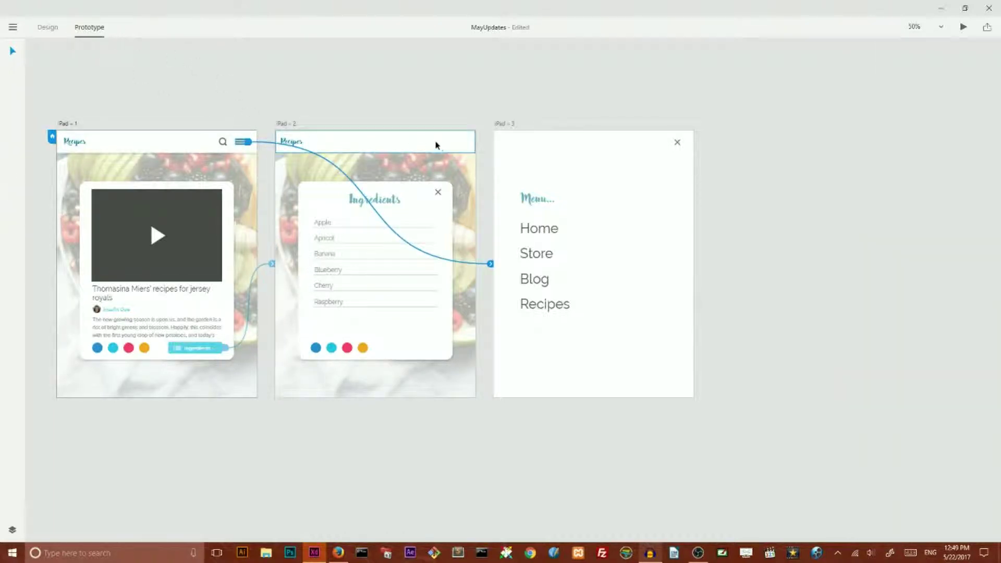
right_click(241, 141)
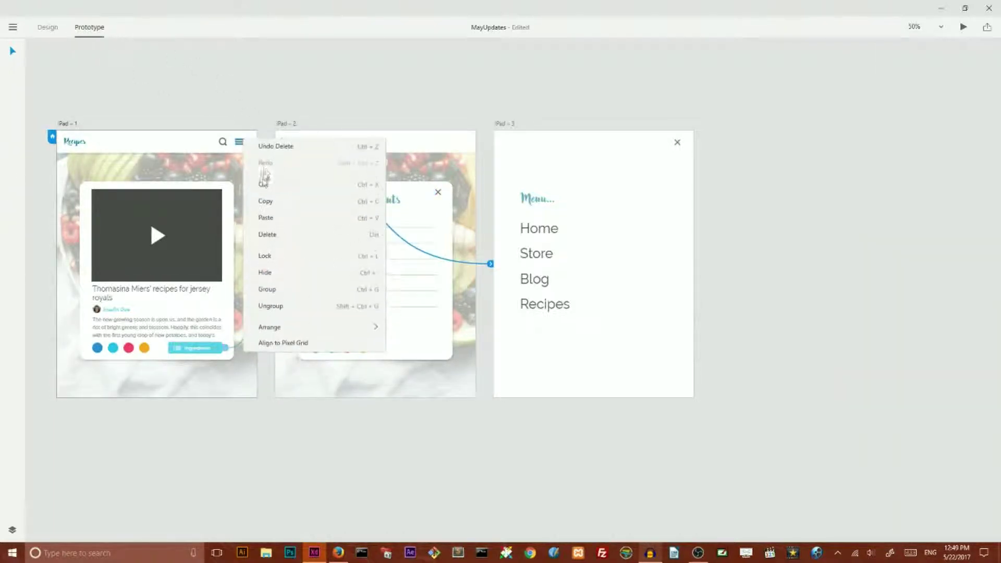
click(265, 201)
right_click(424, 140)
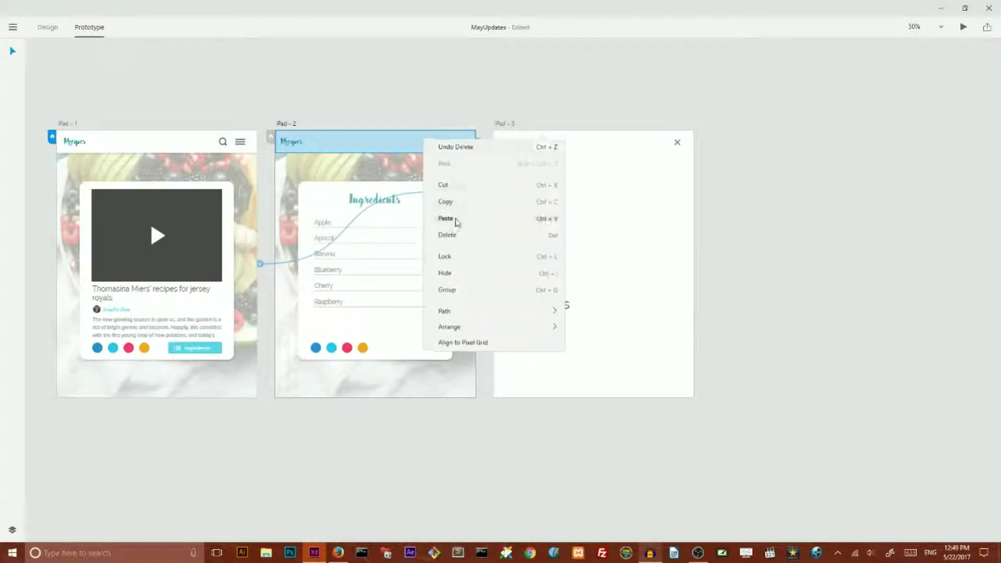
click(455, 221)
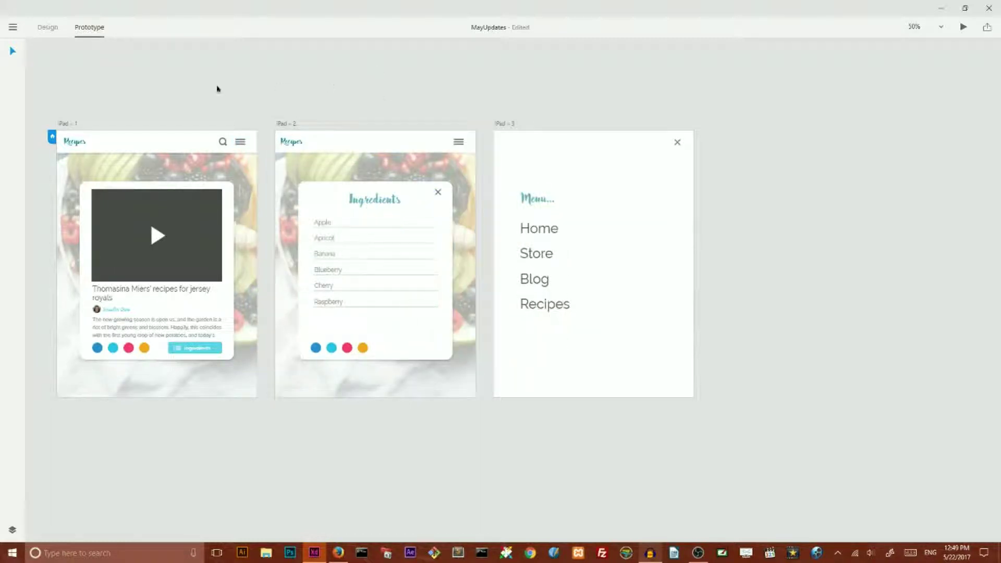
click(47, 29)
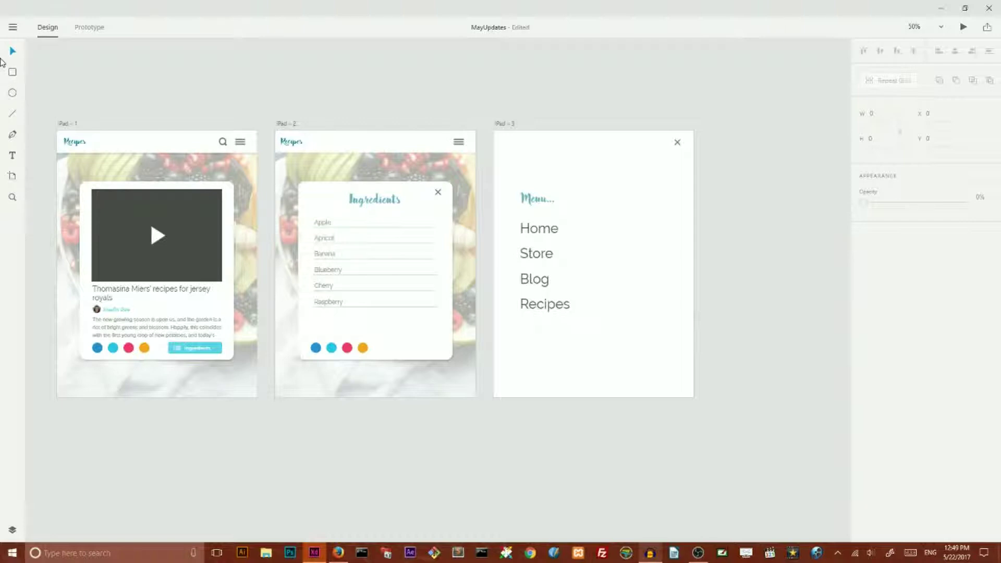
click(13, 28)
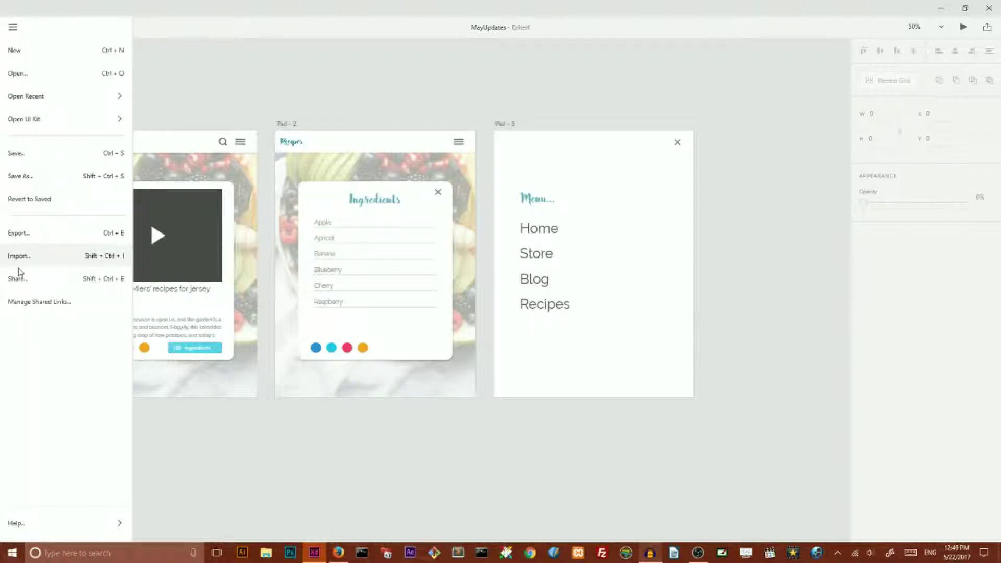
Republish the shared prototype using Share Again and Update Link.
click(24, 281)
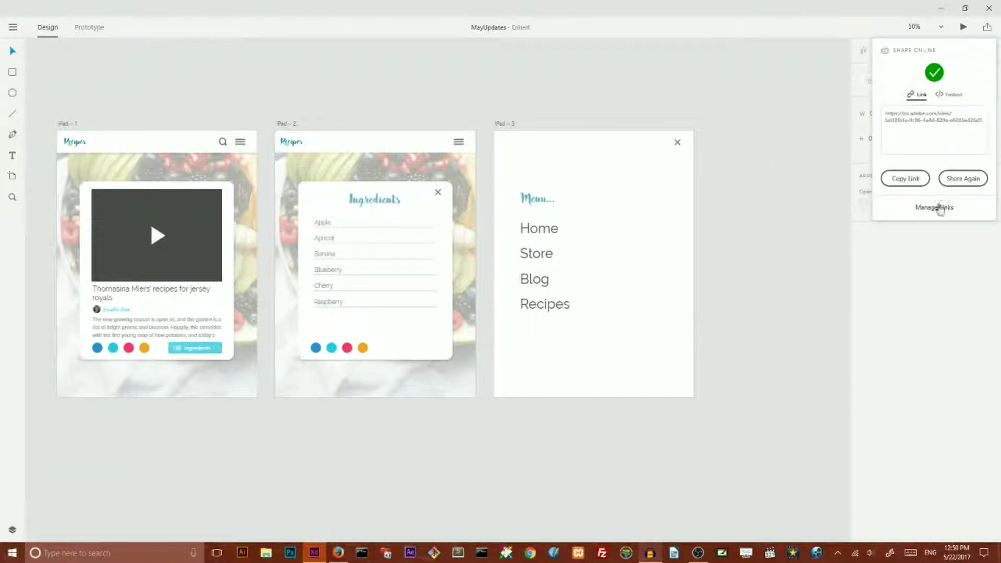
click(963, 178)
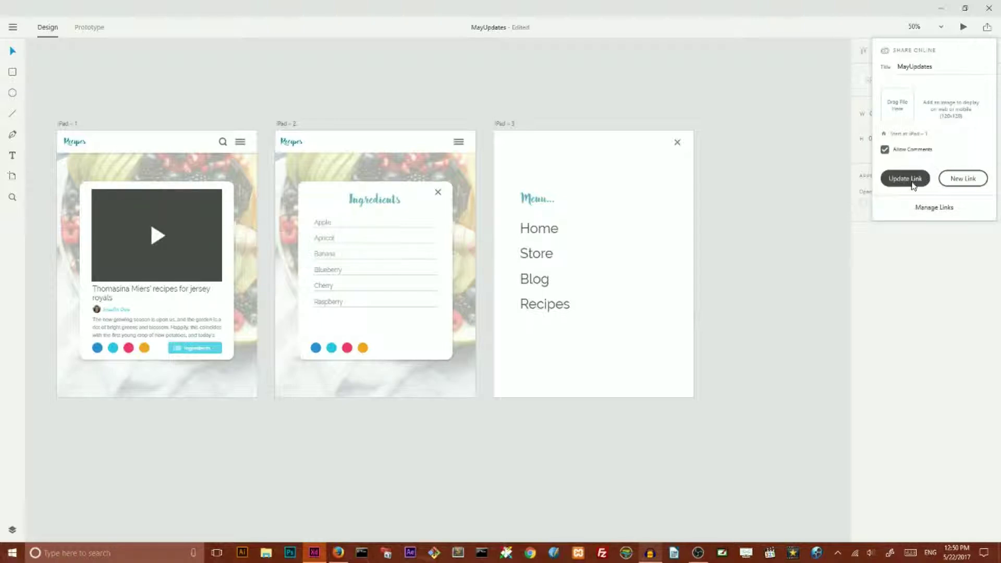
click(907, 179)
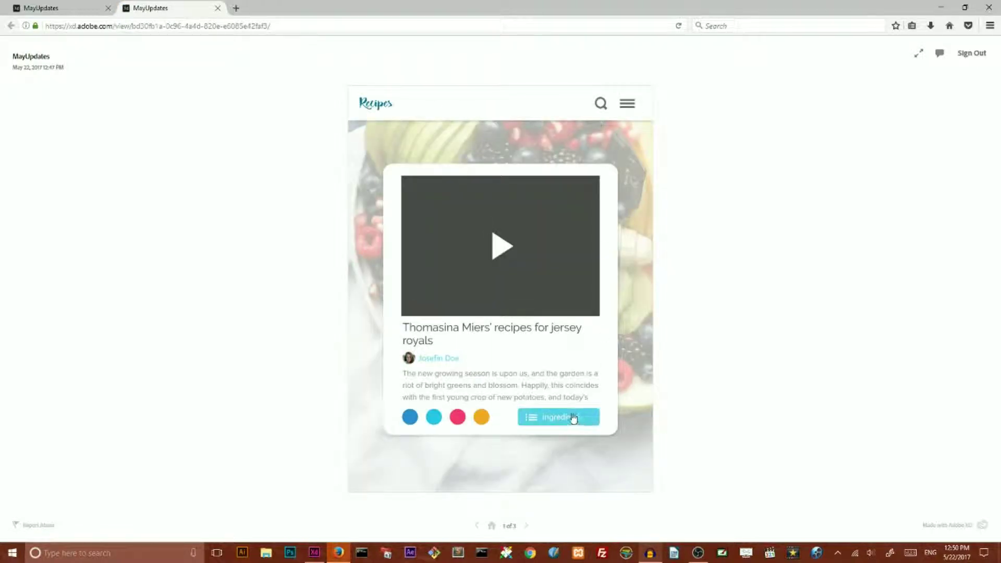
In the browser, open Ingredients, go to the Menu screen, then close it back to the recipes.
click(567, 422)
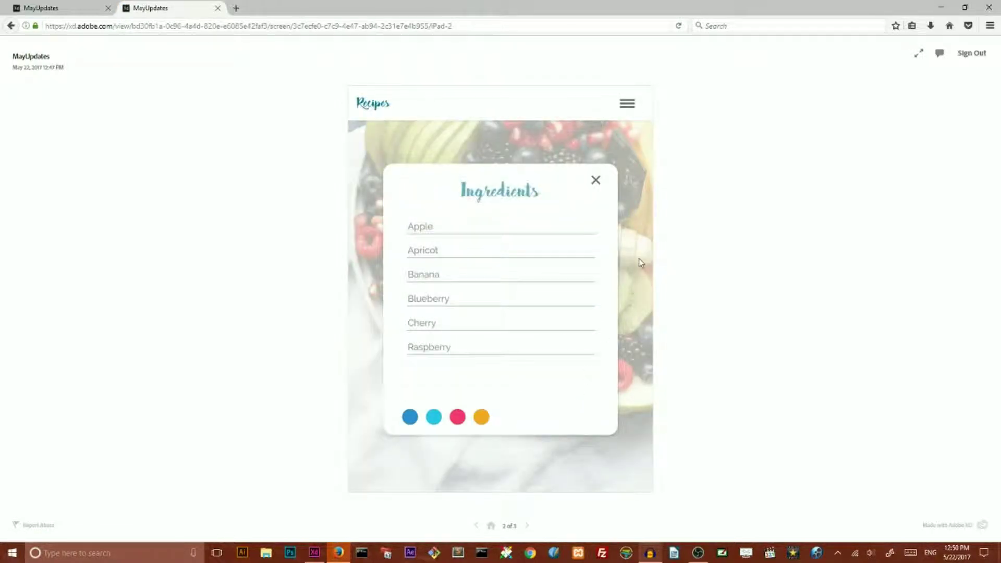
click(628, 106)
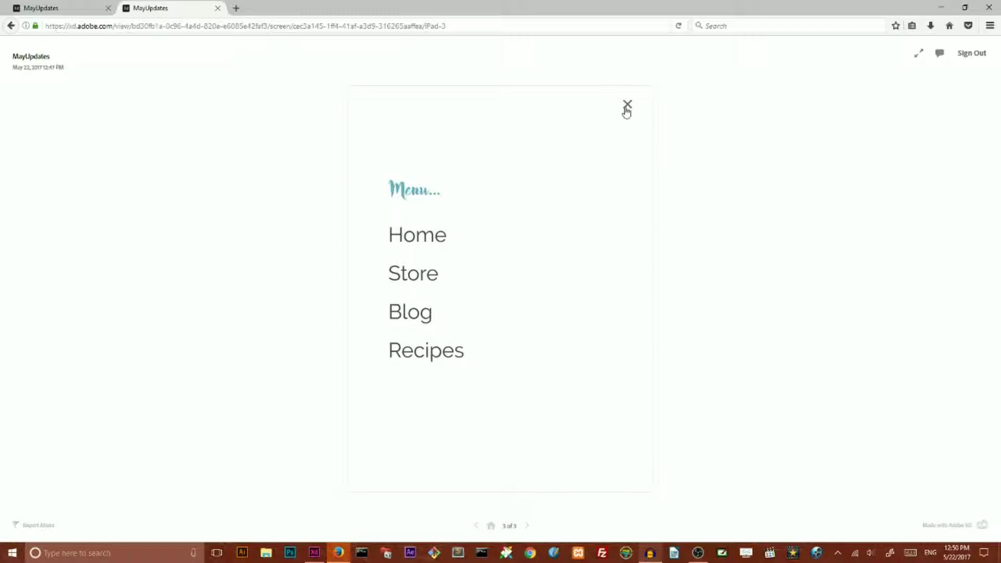
click(628, 104)
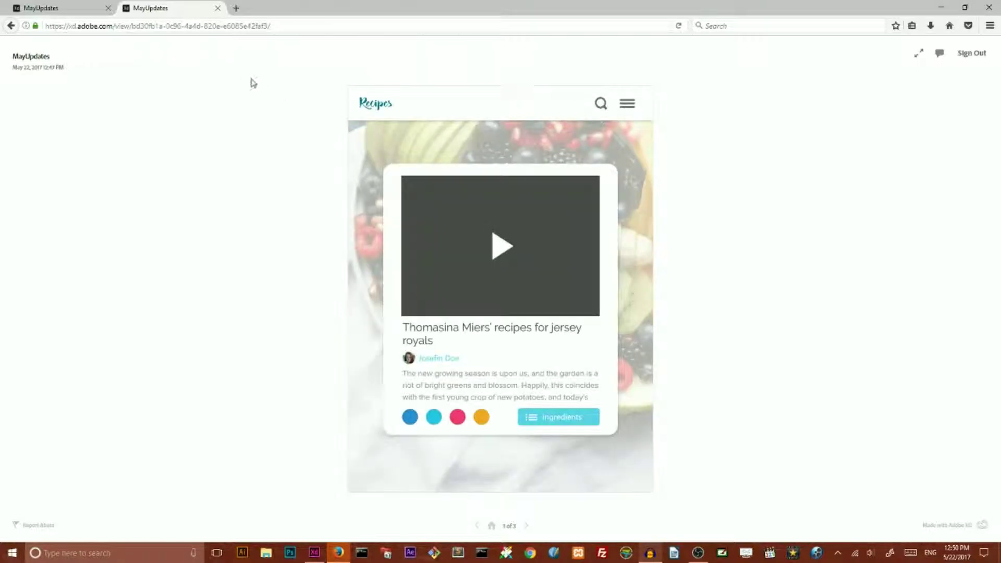
click(941, 7)
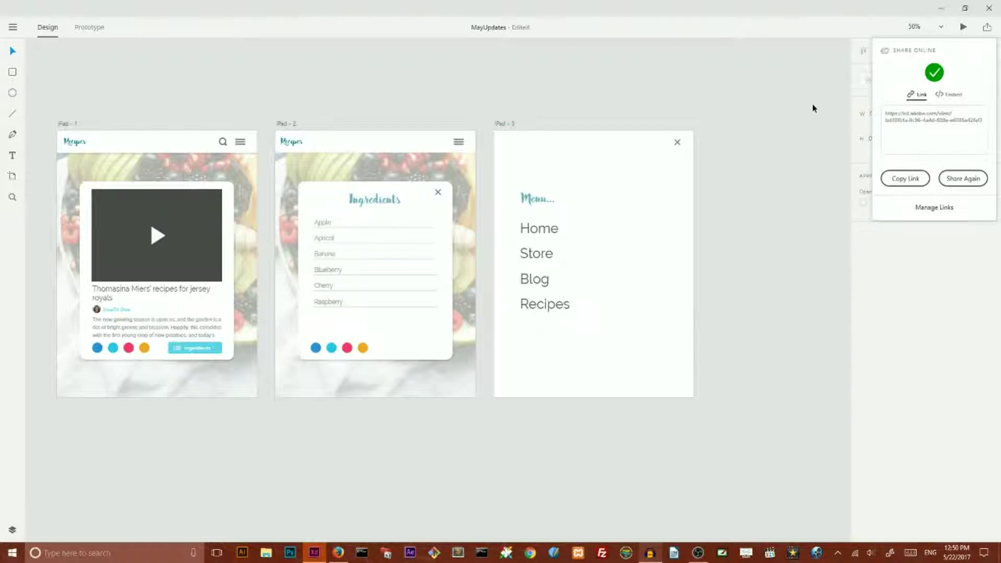
Close the share panel and choose PDF as the export format.
click(781, 97)
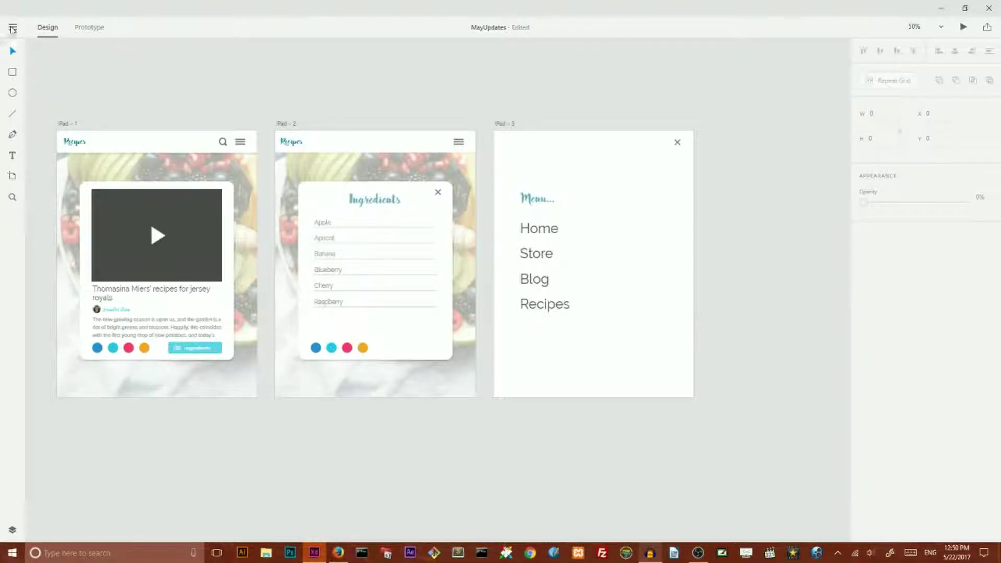
click(12, 28)
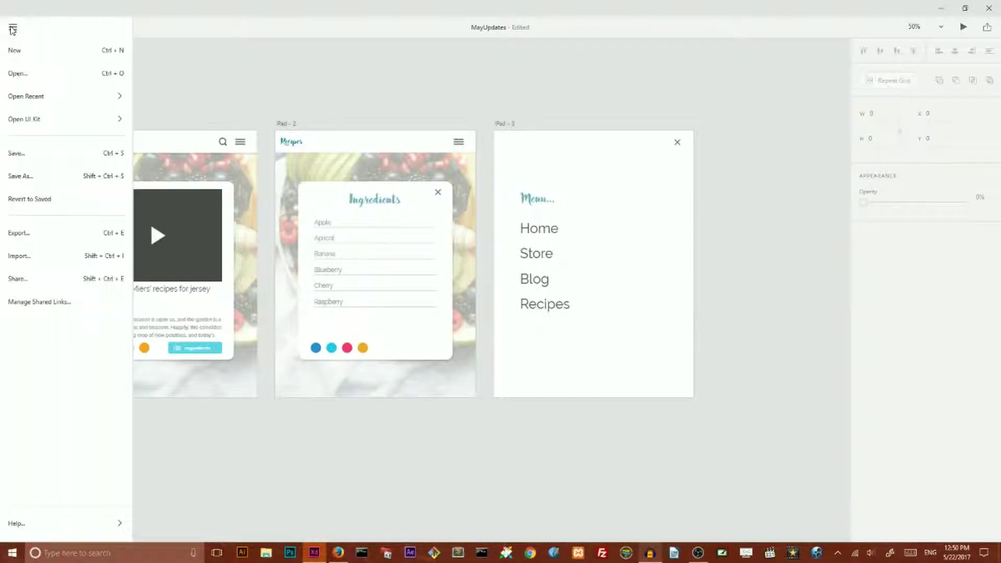
click(36, 234)
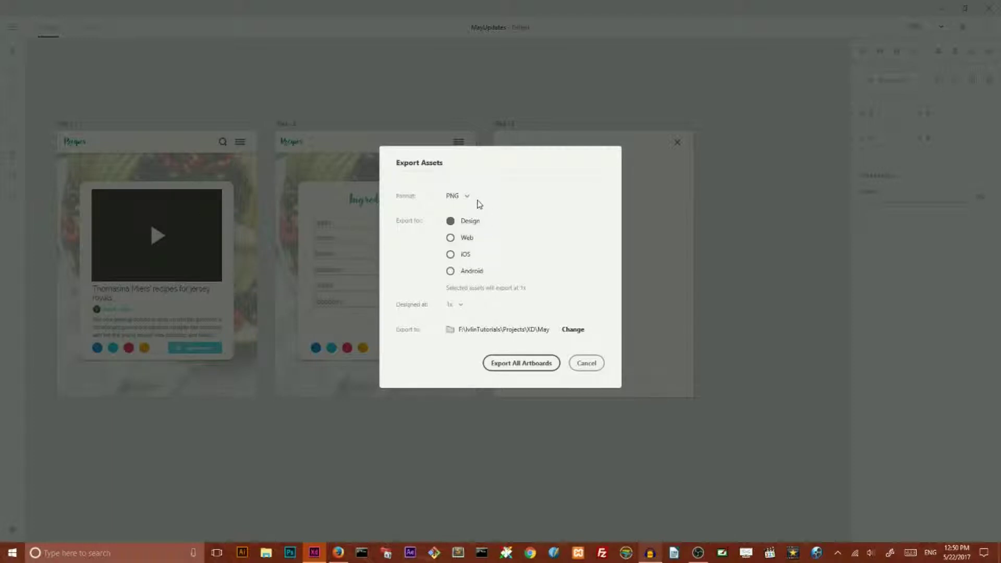
click(468, 198)
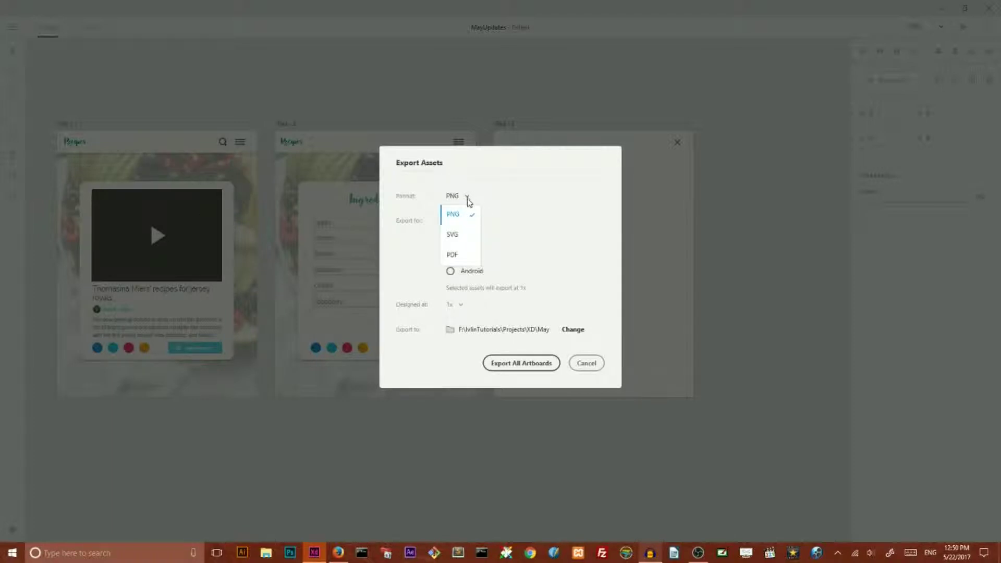
click(465, 255)
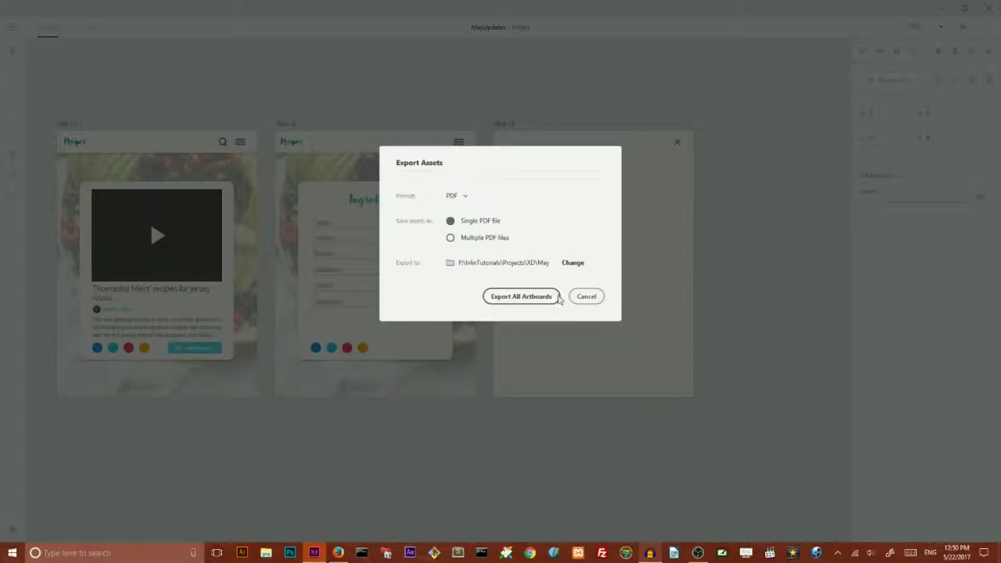
Set the Desktop as the destination and export all artboards to the PDF.
click(573, 263)
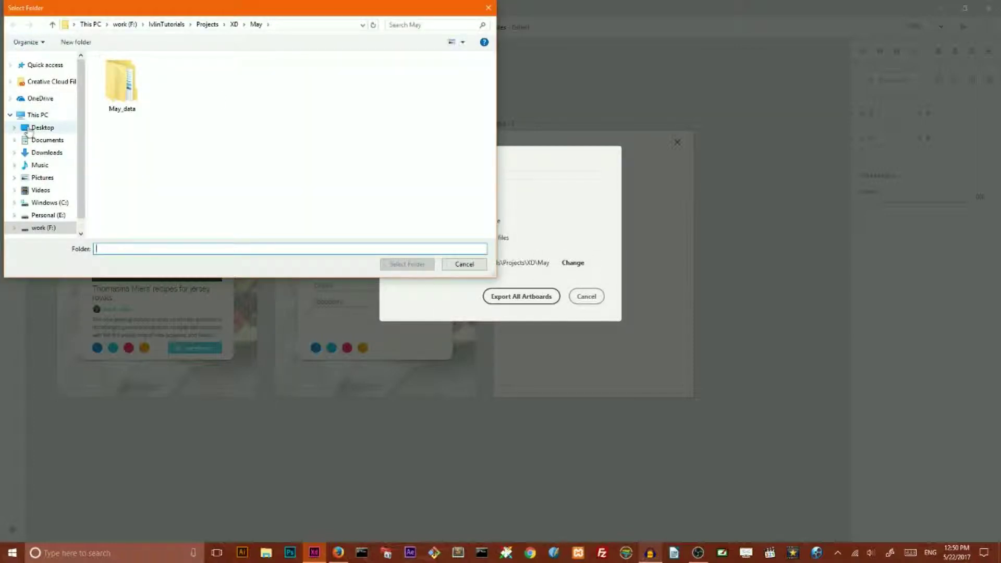
click(44, 128)
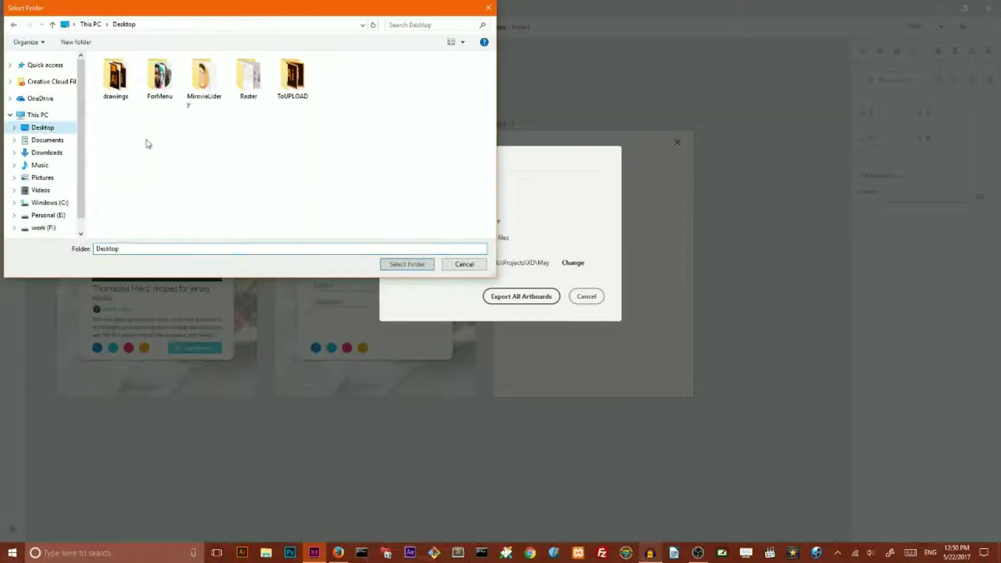
click(406, 265)
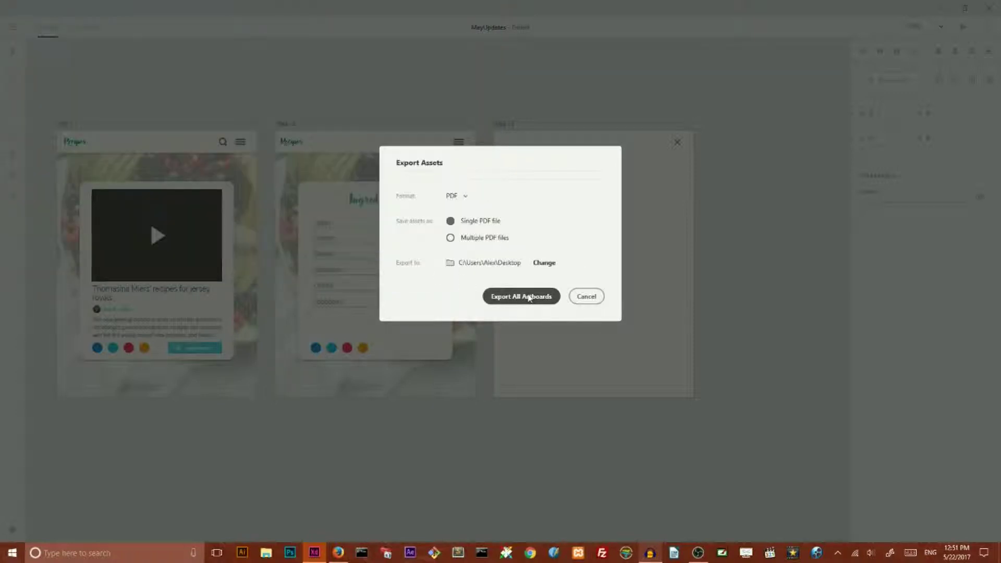
click(529, 297)
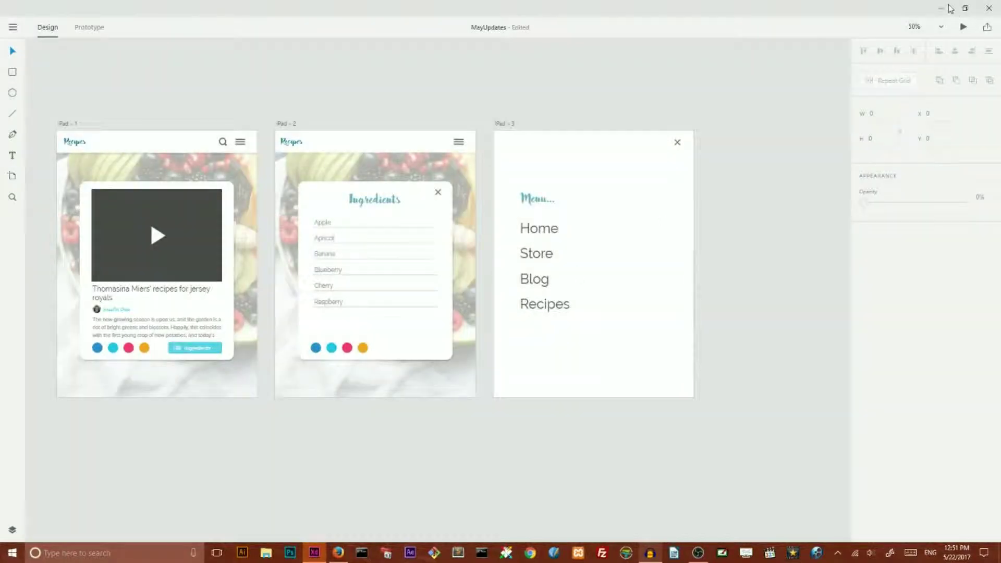
Open MayUpdates.pdf from the desktop in Acrobat Reader and scroll through its three pages.
click(949, 8)
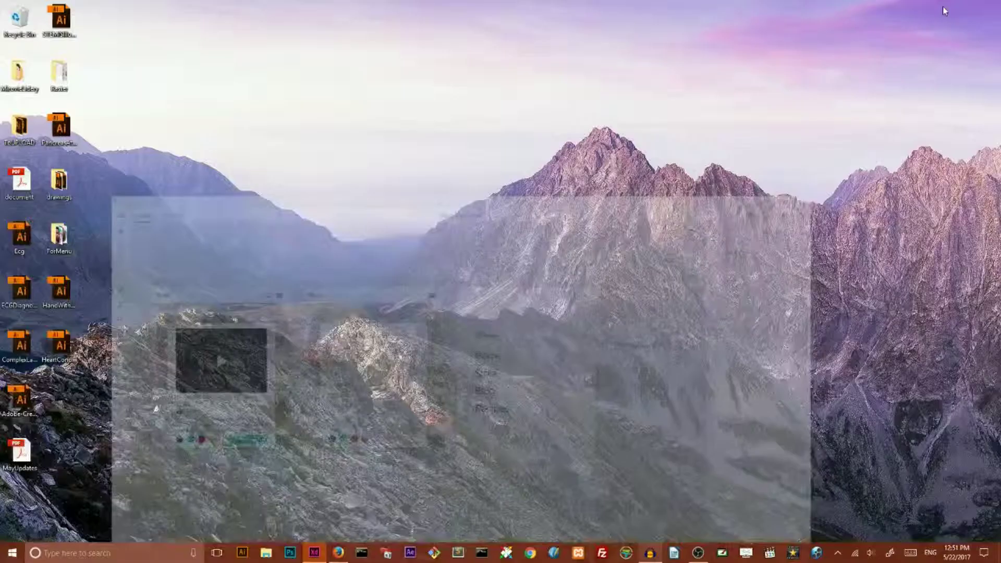
double_click(21, 452)
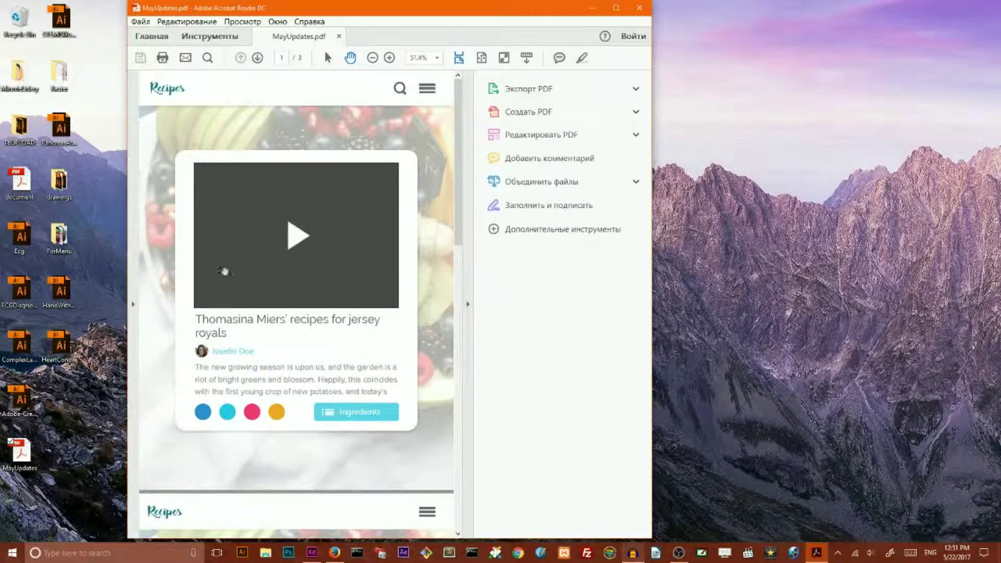
scroll(396, 235, down, 6)
scroll(396, 235, down, 6)
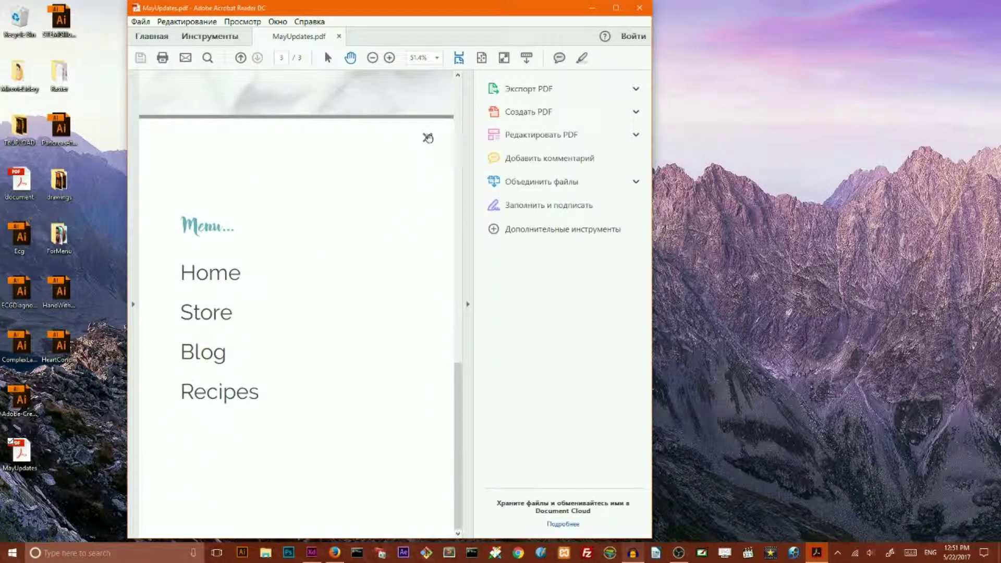
scroll(417, 224, up, 6)
scroll(391, 251, up, 3)
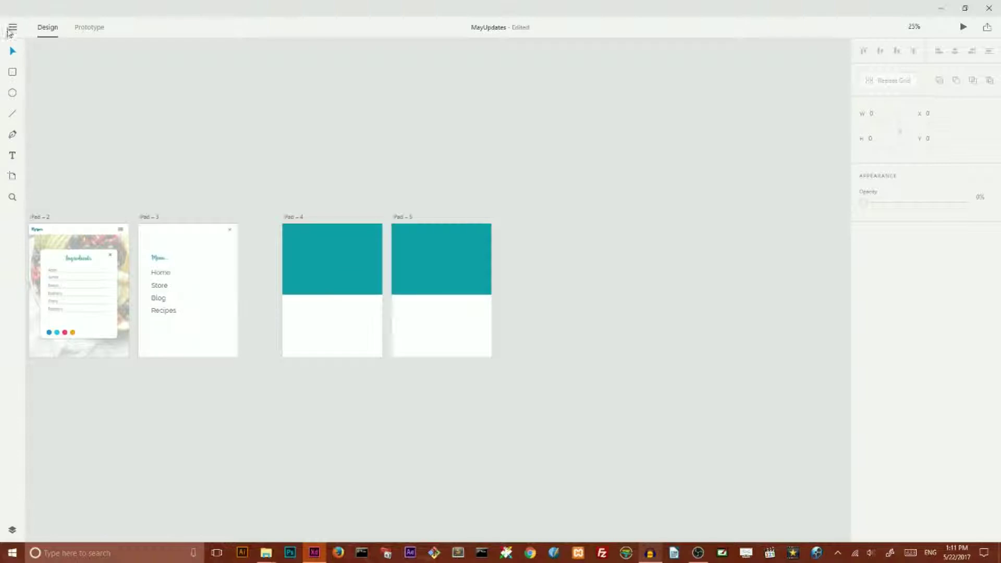
click(12, 30)
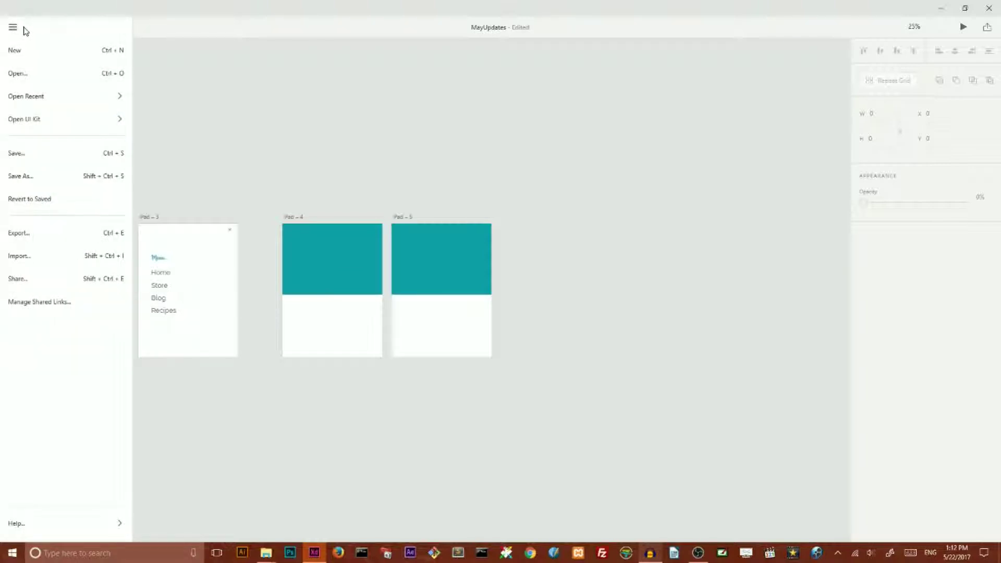
click(33, 260)
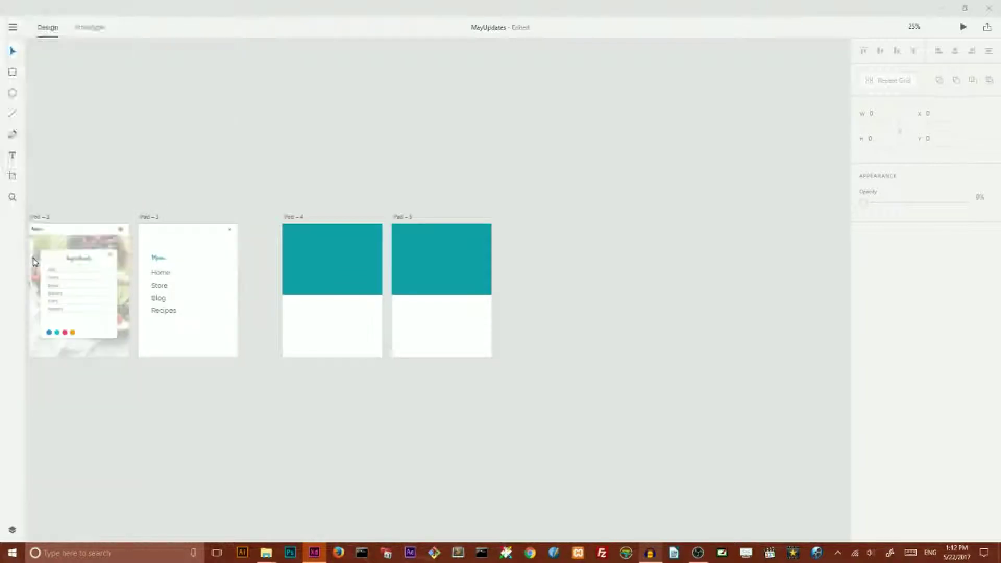
click(174, 86)
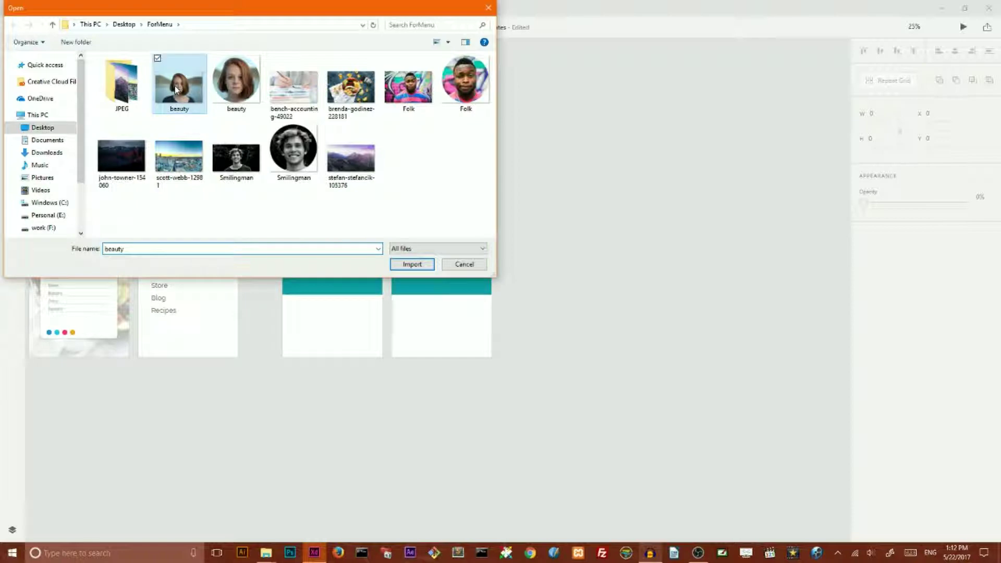
click(295, 93)
ctrl+click(350, 91)
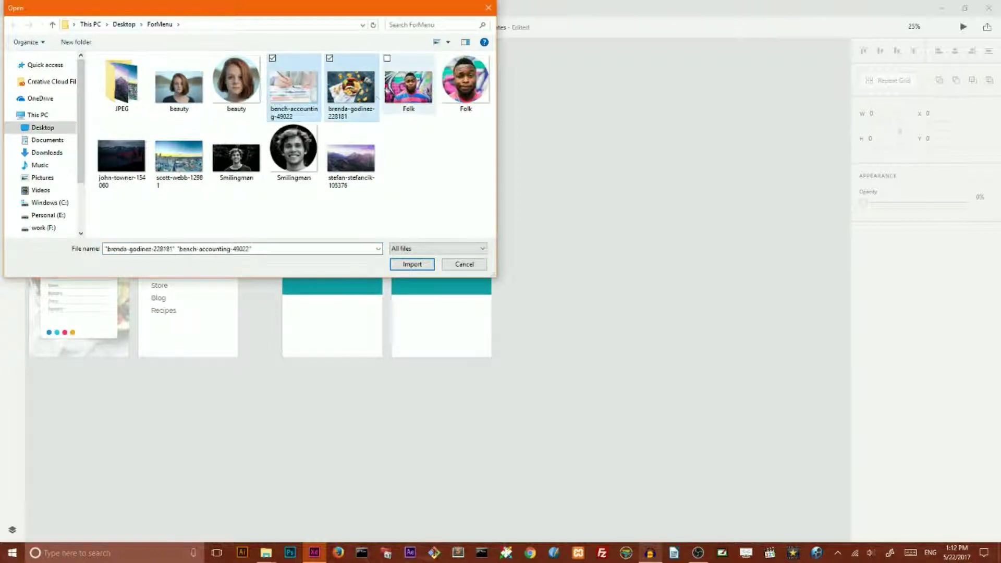
ctrl+click(350, 157)
click(417, 265)
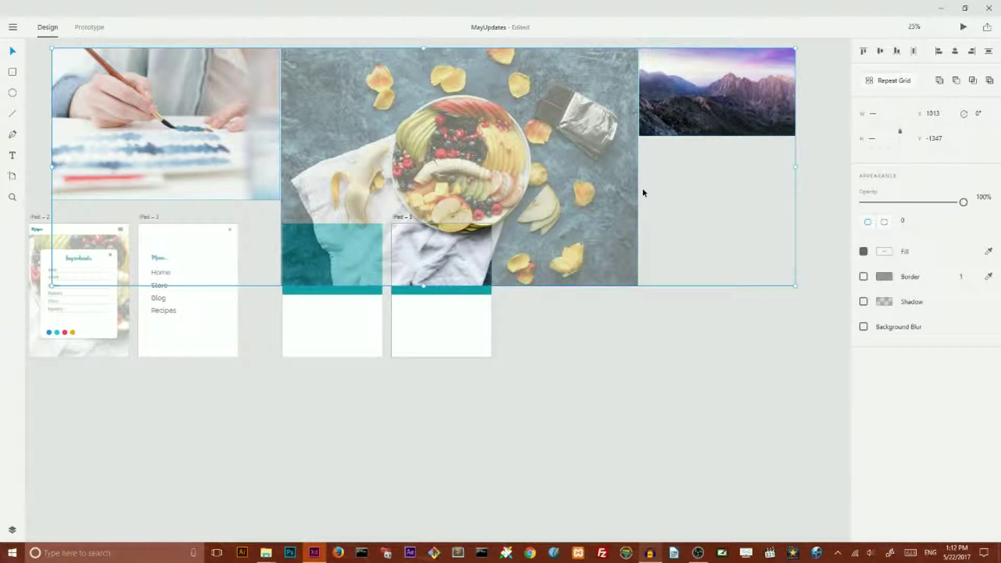
key(Delete)
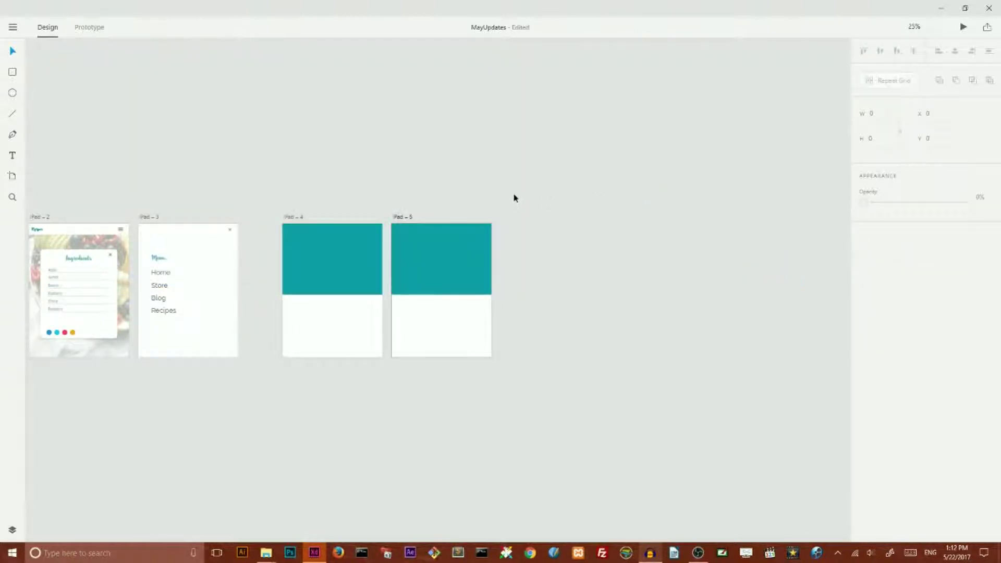
Copy the mountain landscape, bench-accounting-49022 and fruit bowl photos from the ForMenu folder.
click(327, 256)
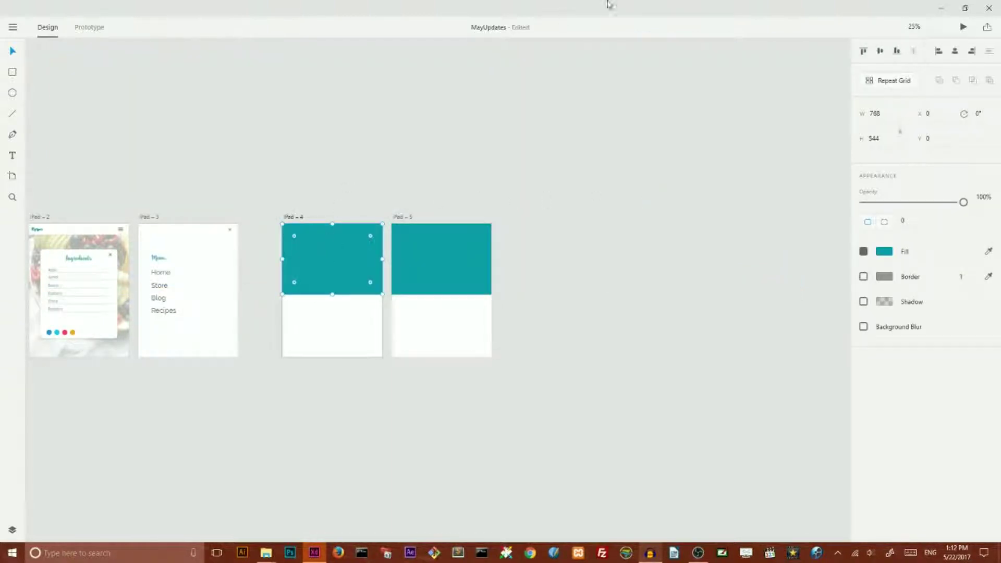
click(965, 8)
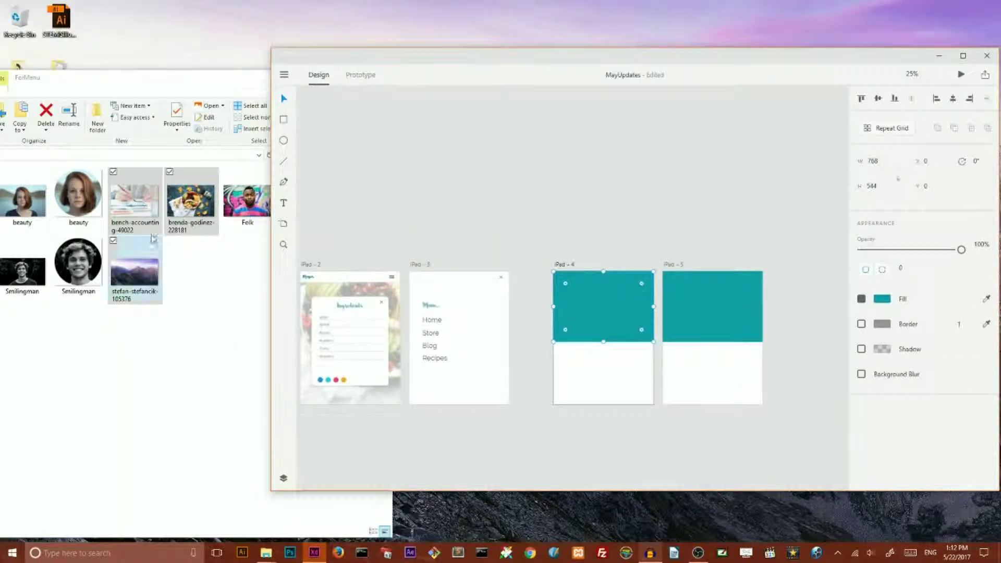
click(156, 295)
ctrl+click(136, 200)
ctrl+click(190, 201)
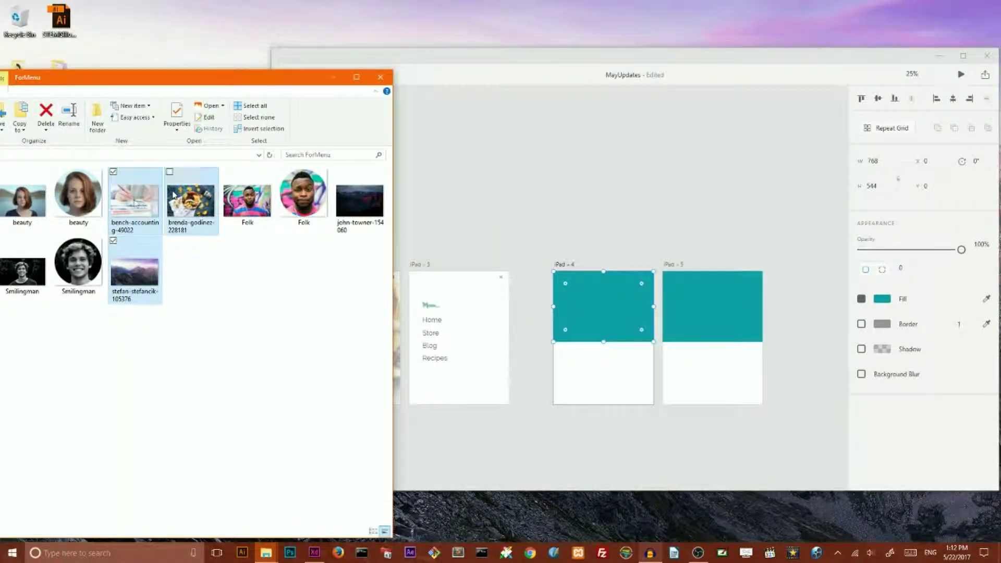
right_click(134, 203)
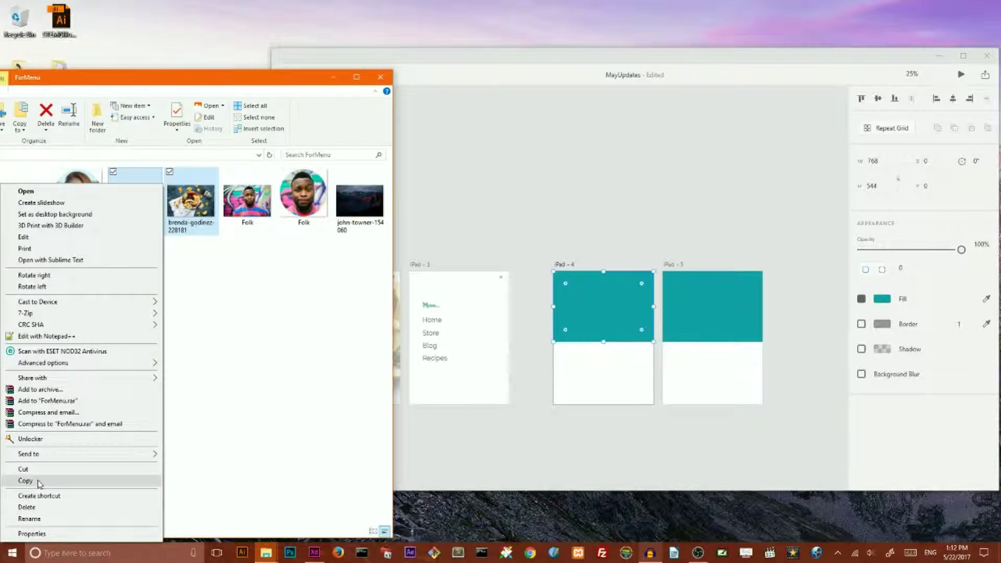
Paste the three copied photos onto the XD canvas between the artboards.
click(333, 77)
click(963, 55)
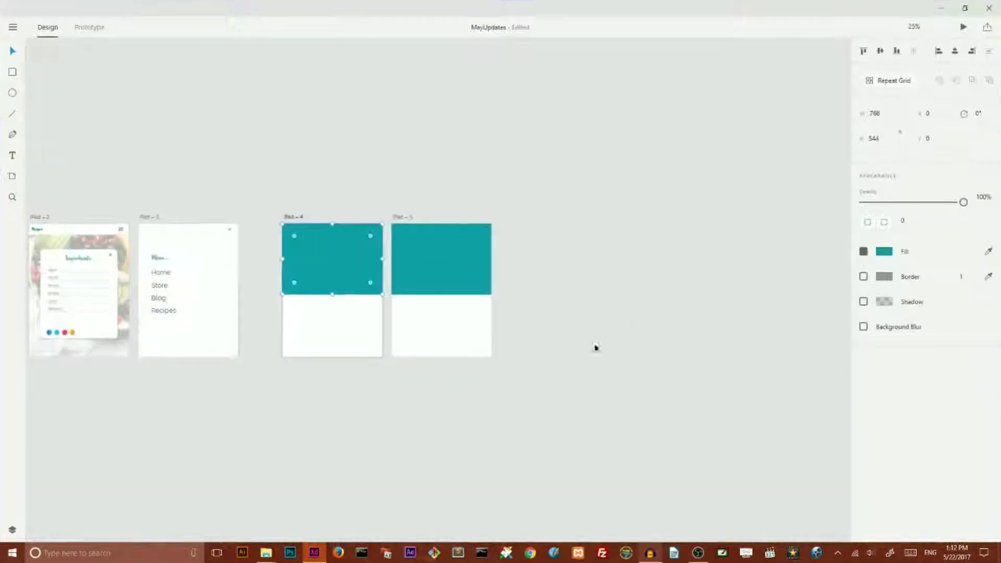
click(597, 347)
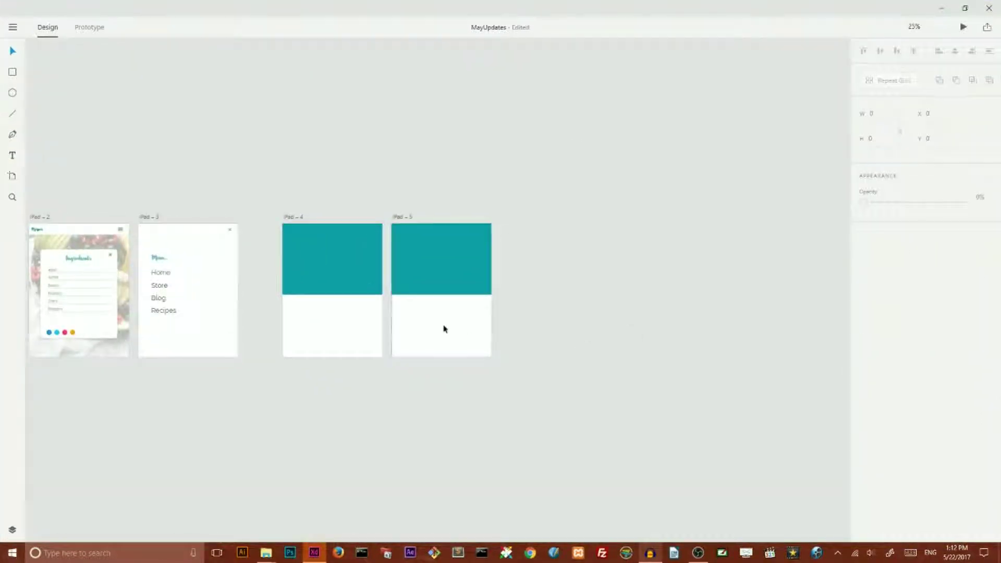
right_click(340, 324)
click(360, 369)
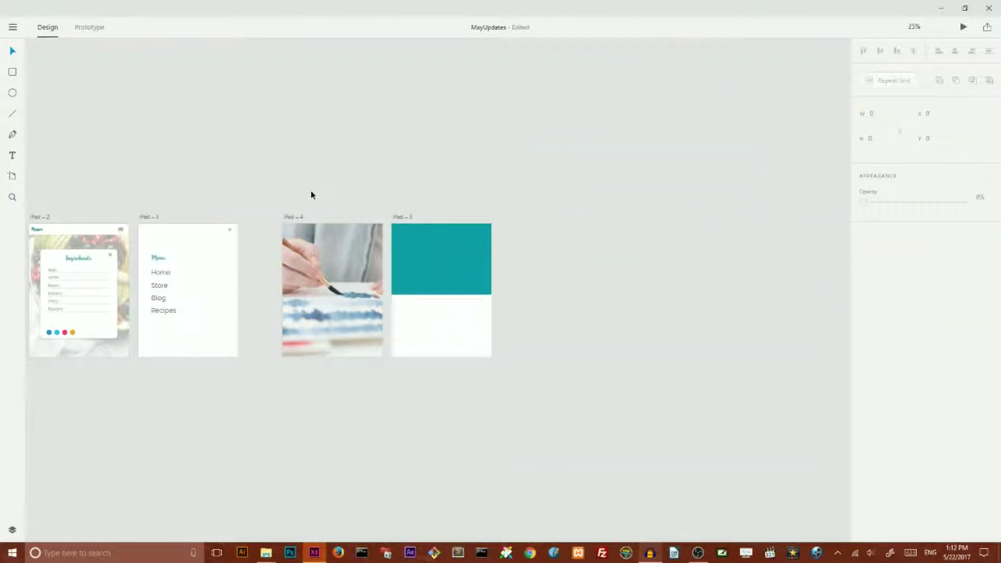
click(12, 530)
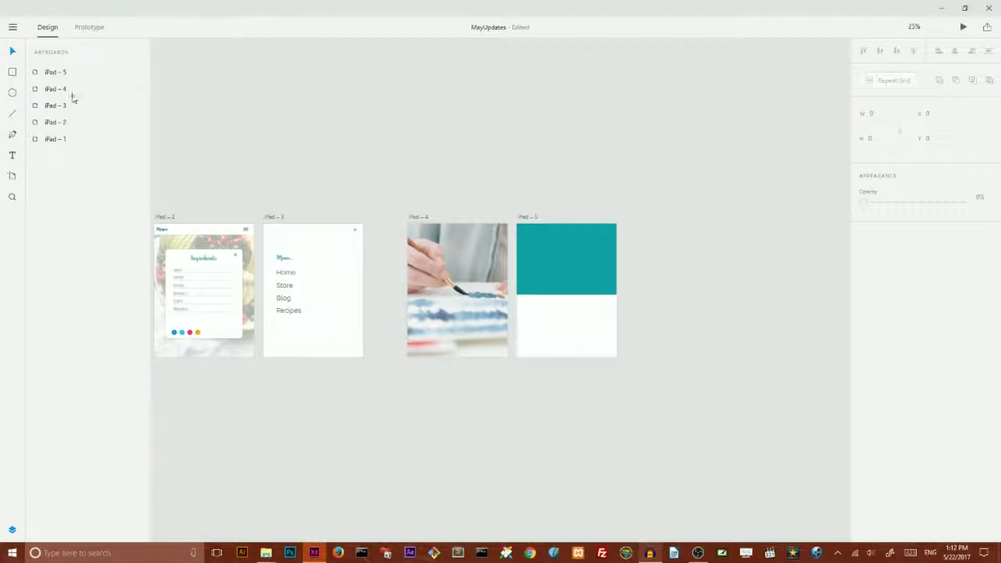
Move Rectangle 22 above the photo on iPad – 4 and mask the photo with its shape.
click(50, 90)
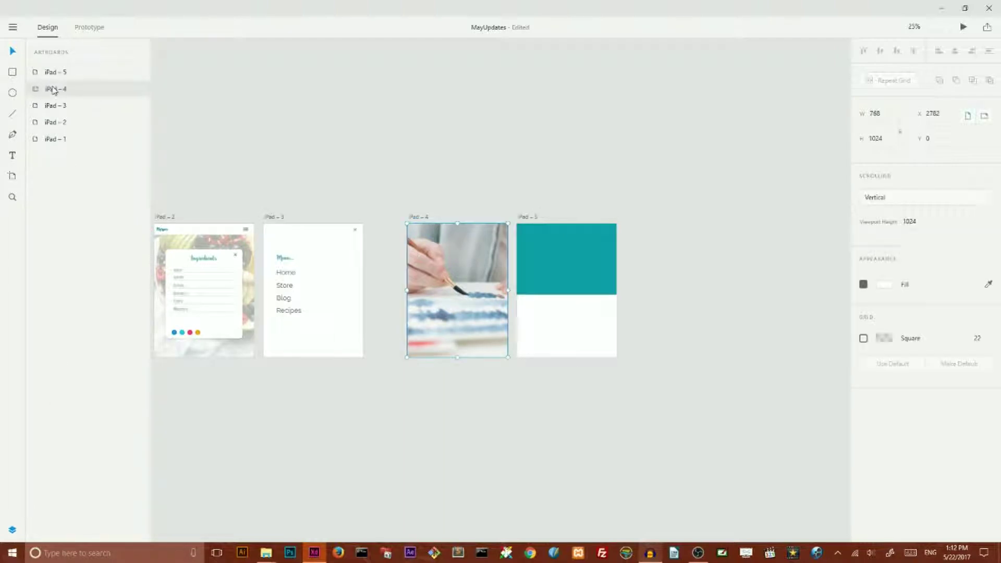
double_click(36, 91)
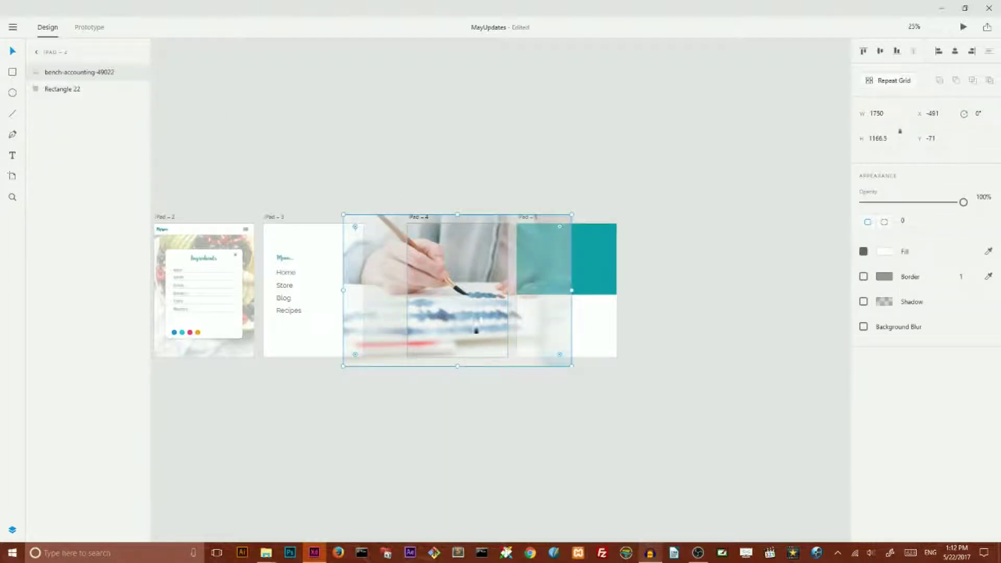
click(73, 91)
key(ctrl+shift+bracketright)
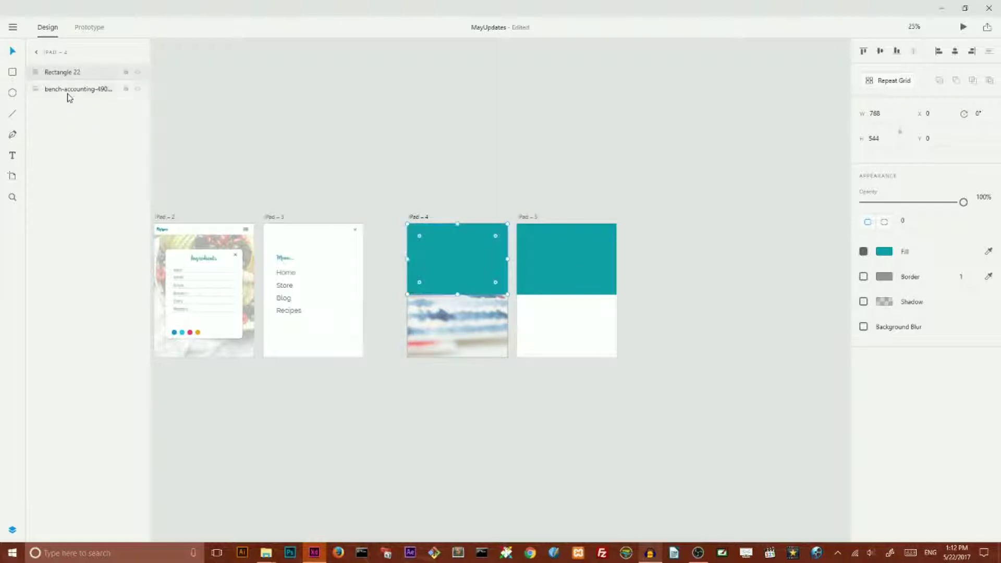
click(90, 89)
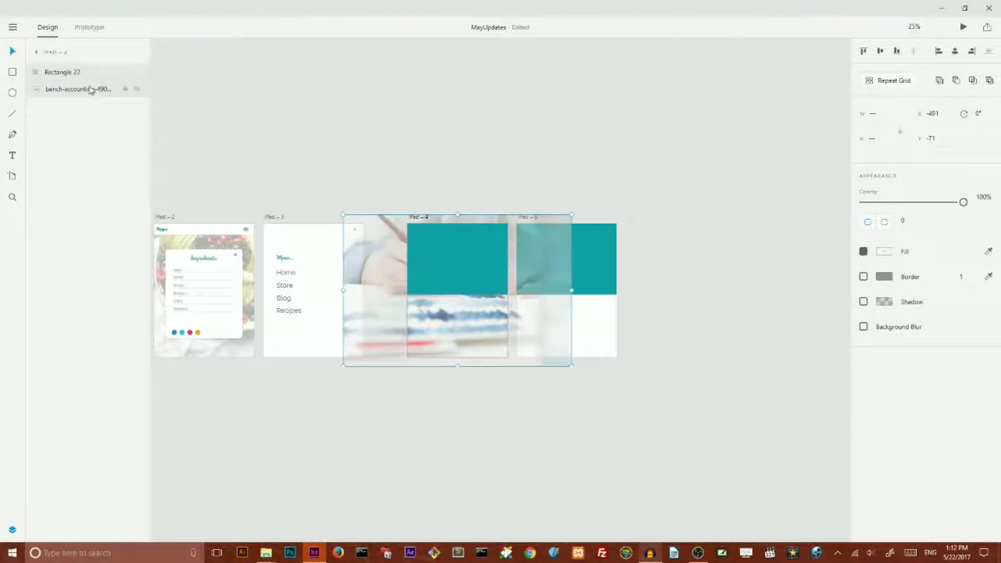
right_click(458, 262)
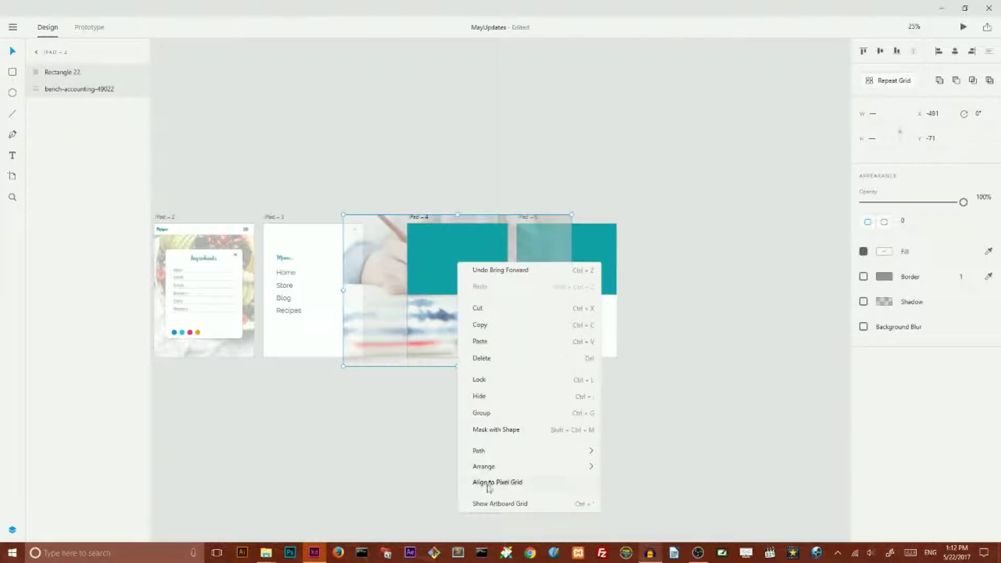
click(495, 432)
click(532, 114)
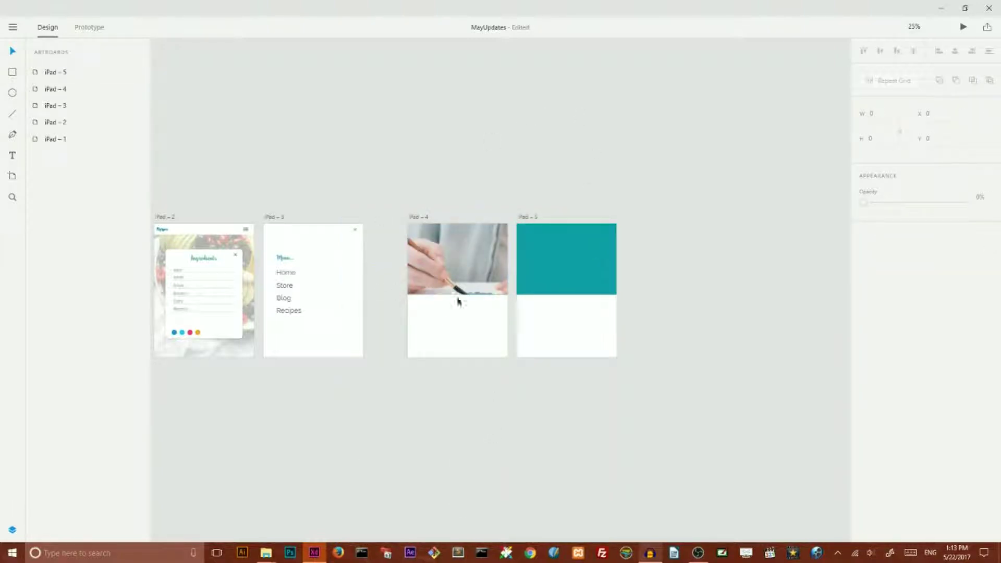
click(567, 282)
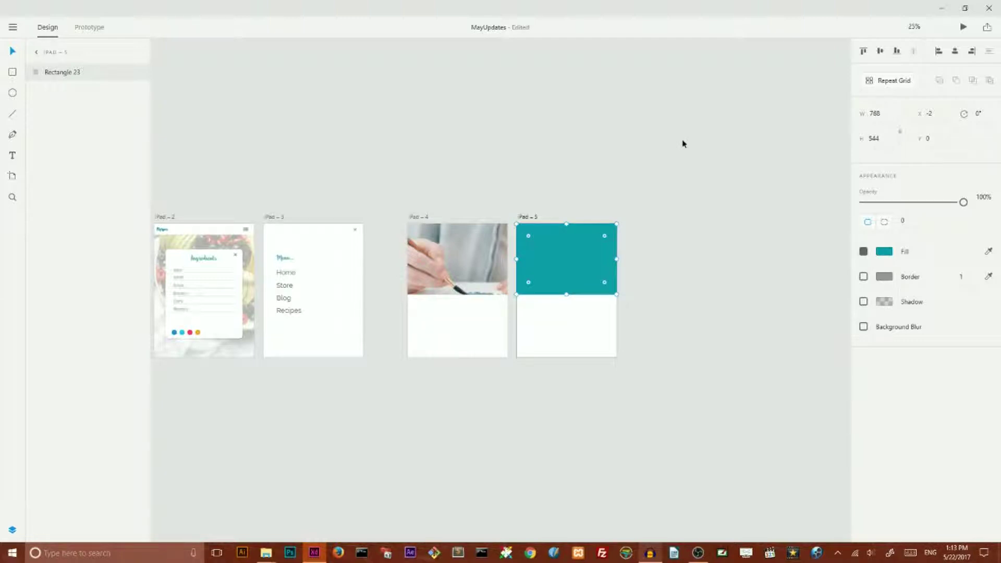
key(super+Down)
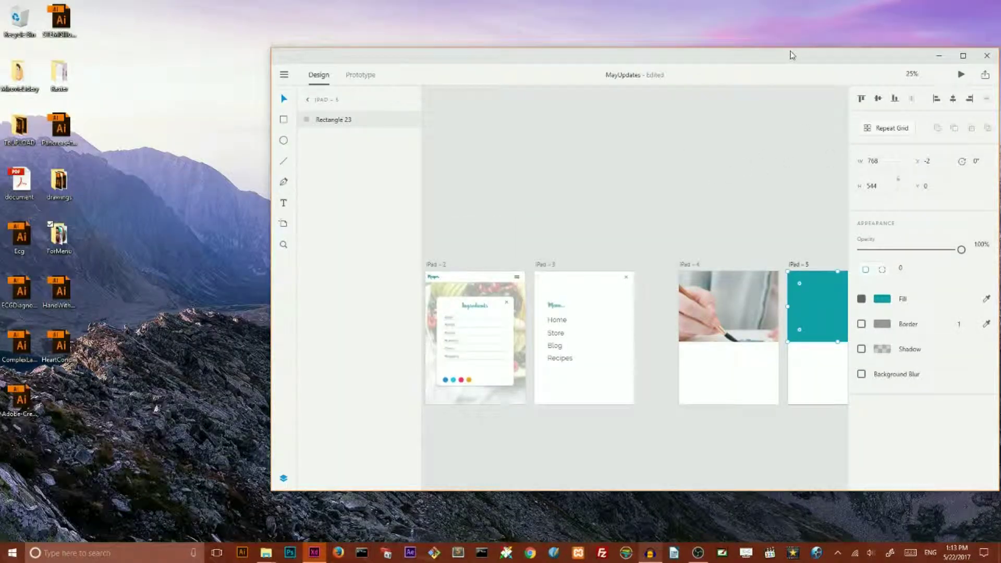
Drag the bench-accounting-49022 photo from the ForMenu folder onto iPad – 5's teal top block.
drag(789, 54, 729, 40)
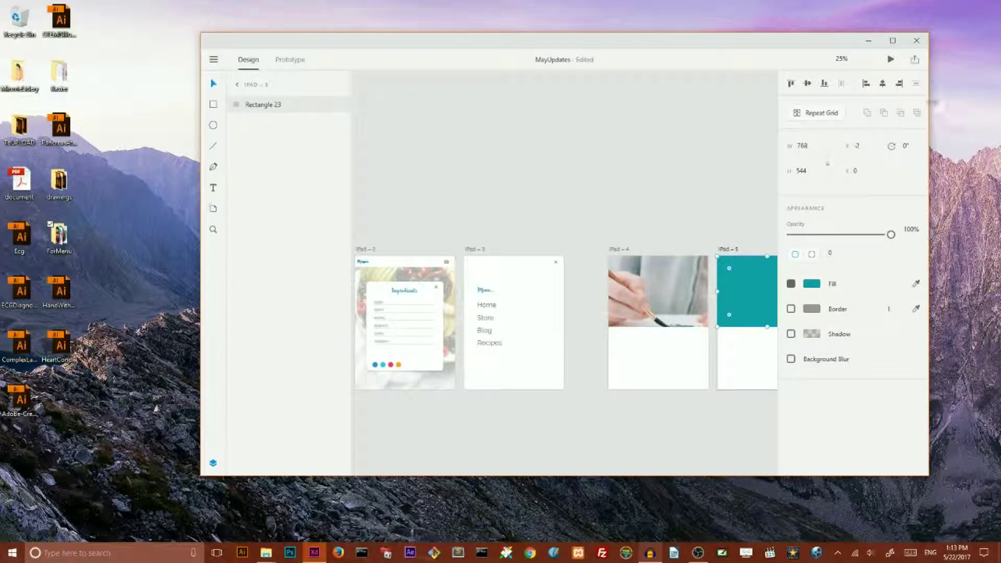
drag(929, 104, 974, 102)
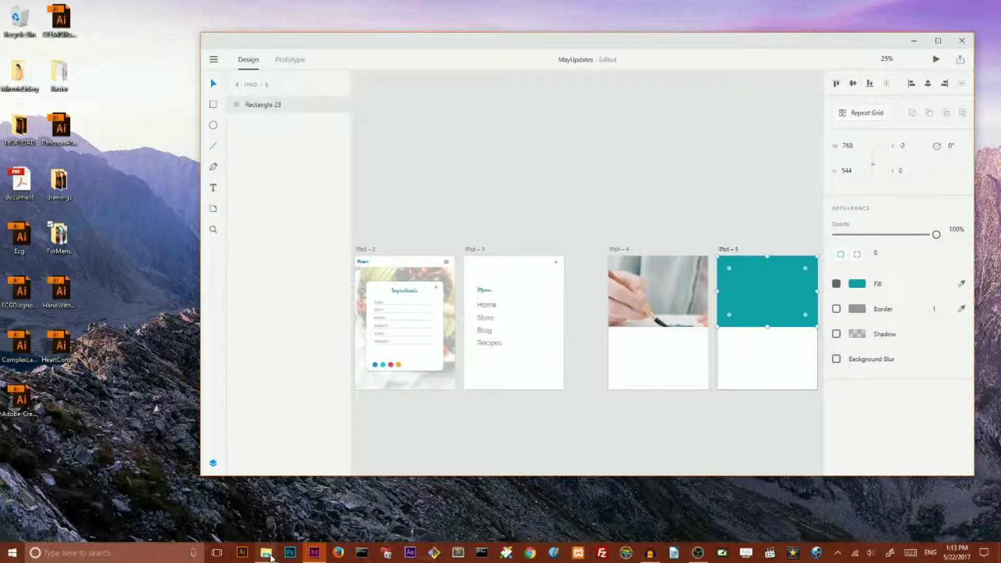
click(266, 552)
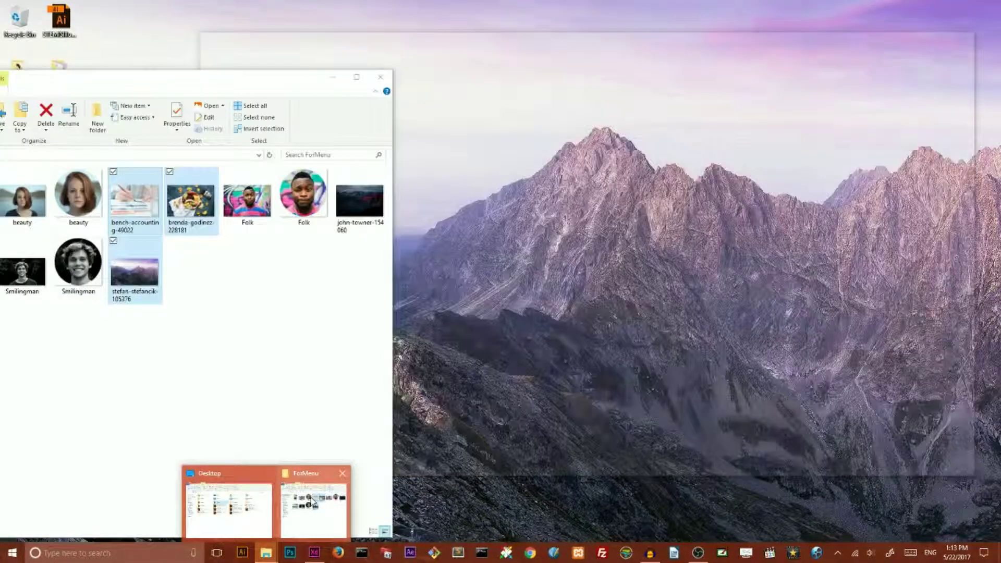
click(314, 503)
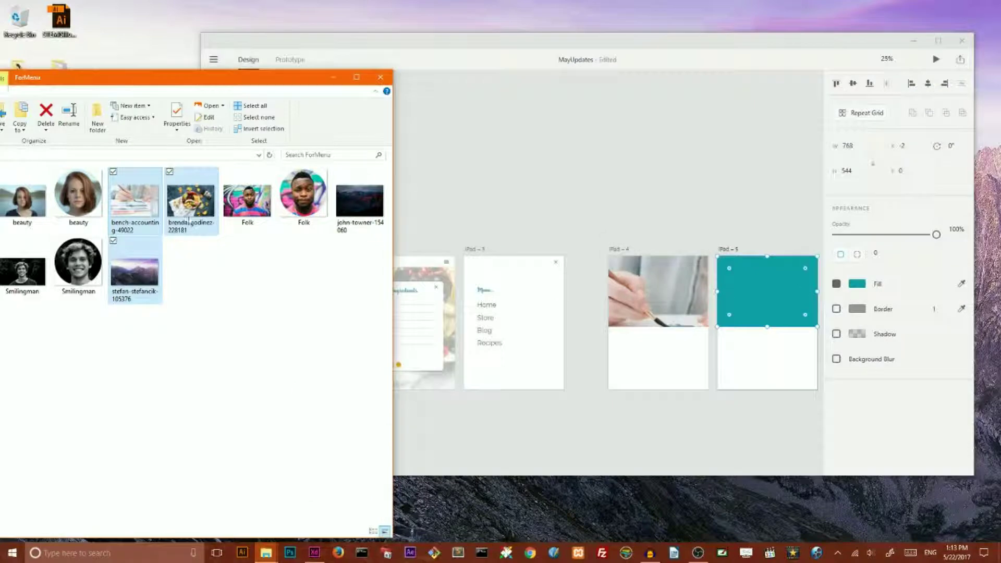
click(128, 201)
drag(126, 201, 751, 292)
click(943, 36)
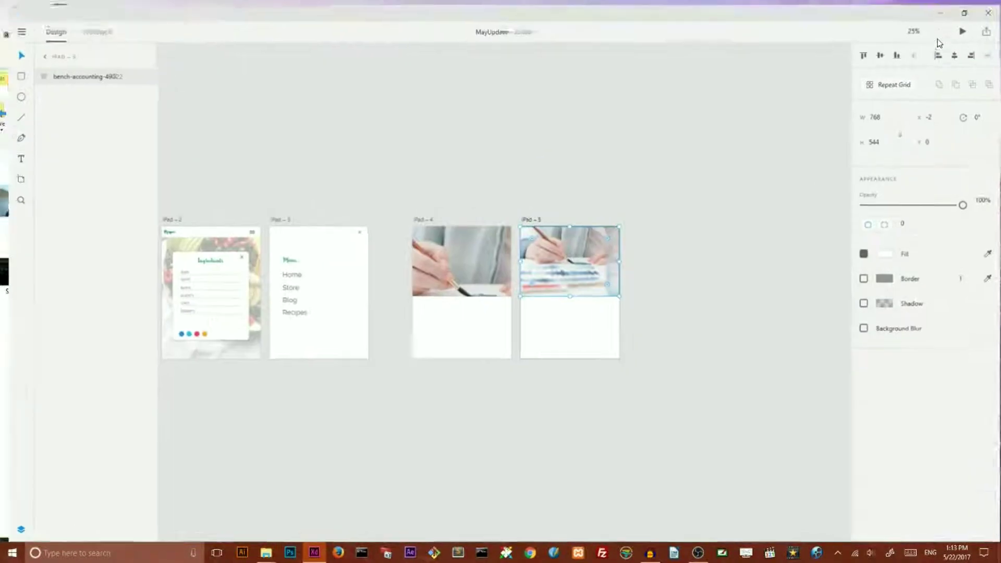
click(679, 176)
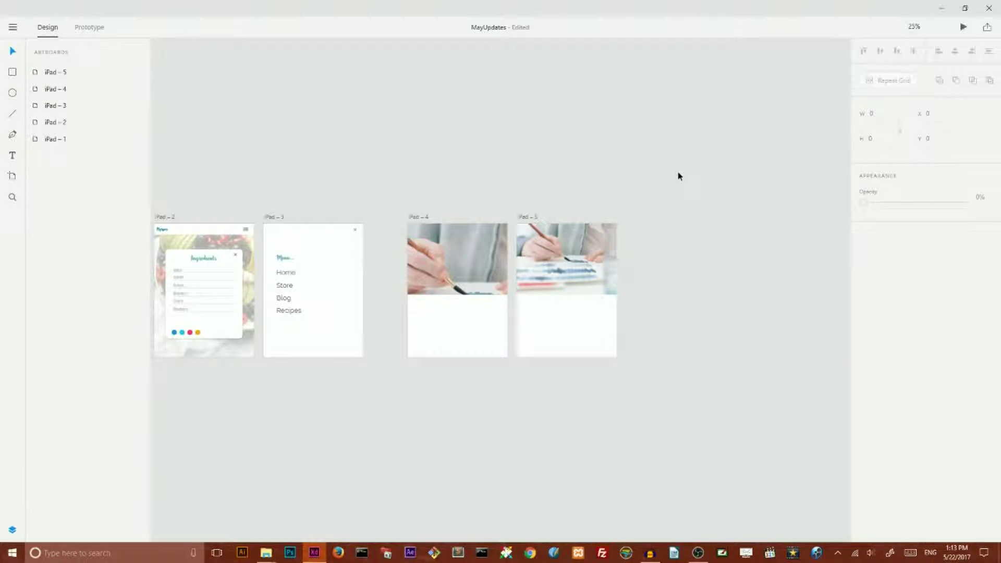
Zoom to 50% and select the iPad – 5 photo and iPad – 4 masked photo to compare.
key(ctrl+equal)
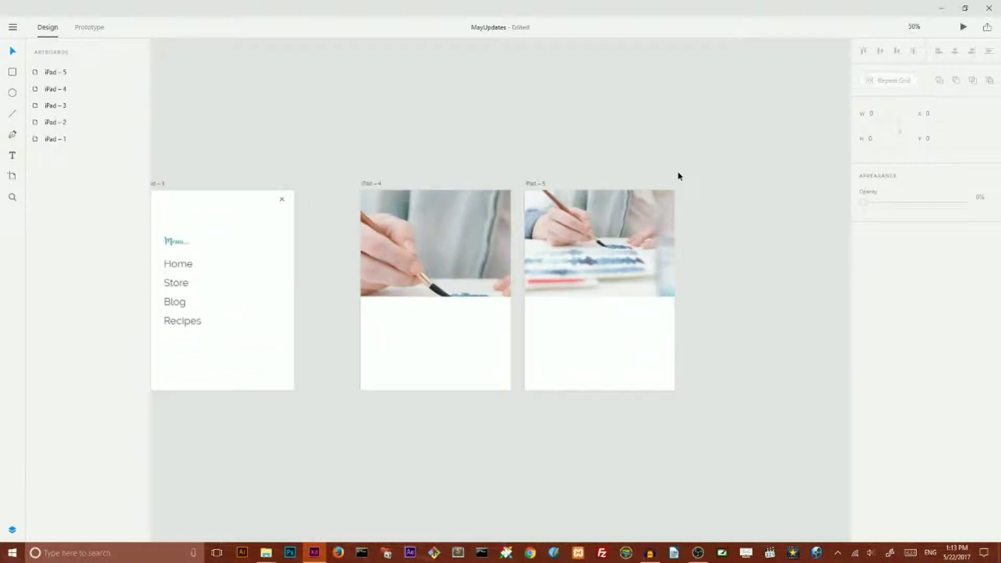
key(ctrl+equal)
click(654, 281)
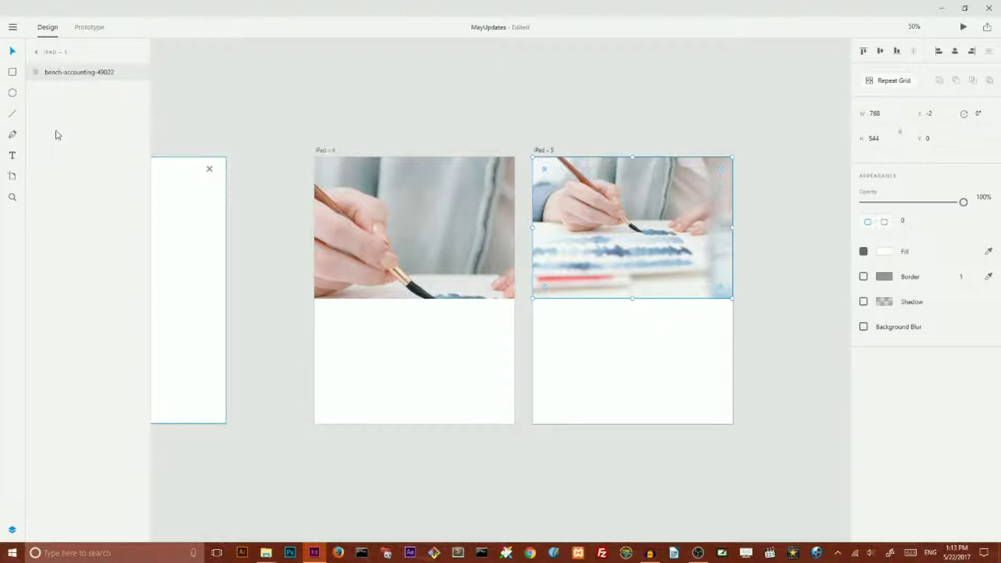
click(419, 202)
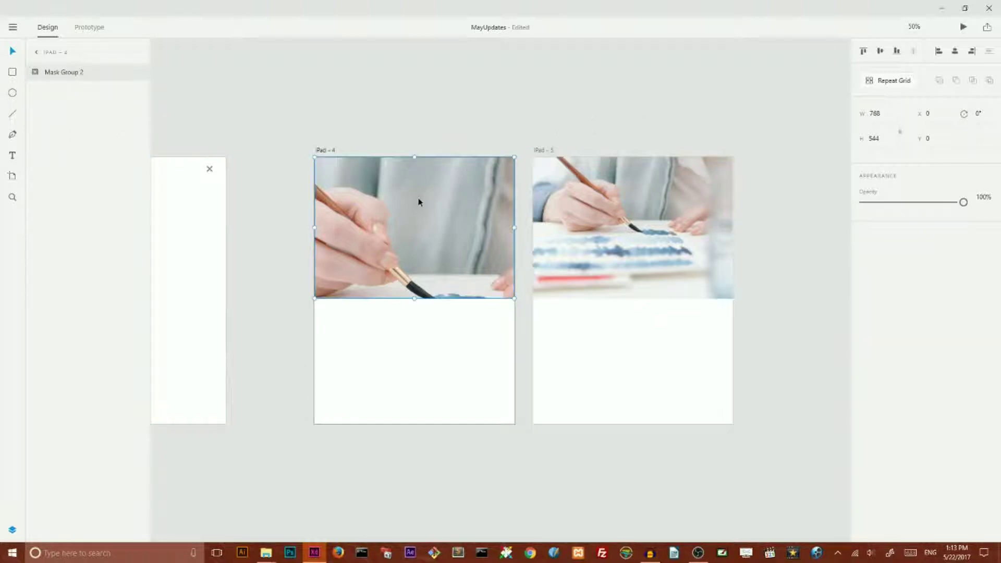